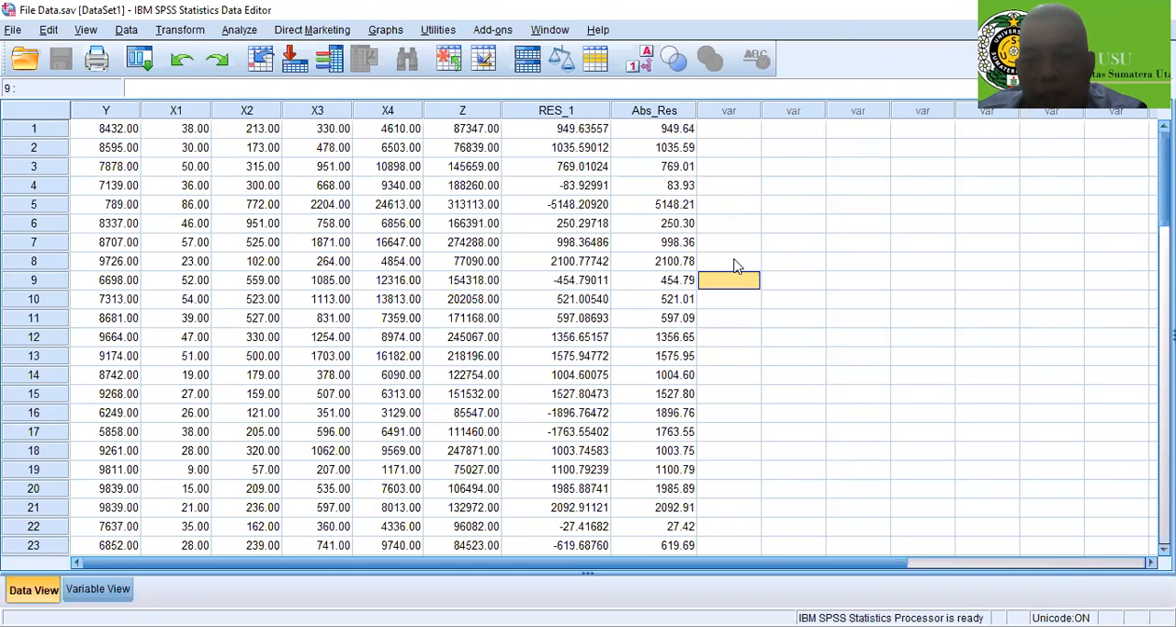
Highlight data rows 1 to 20 across the columns Y to Abs_Res to review the first block of cases
{"action": "left_click", "coordinate": [781, 325]}
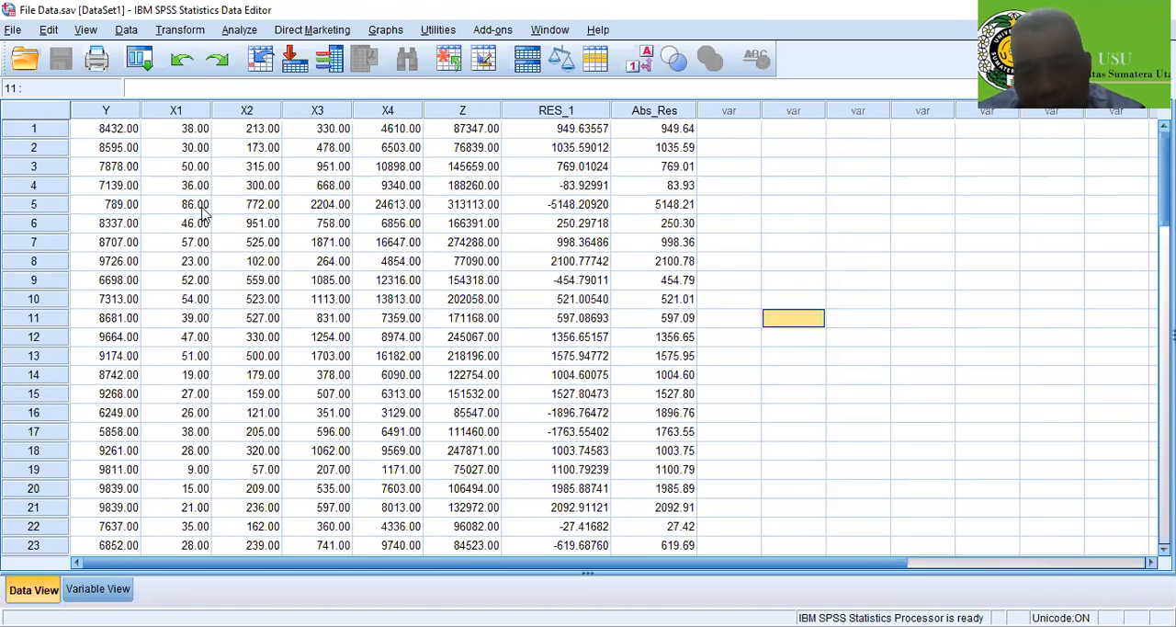
{"action": "left_click", "coordinate": [119, 134]}
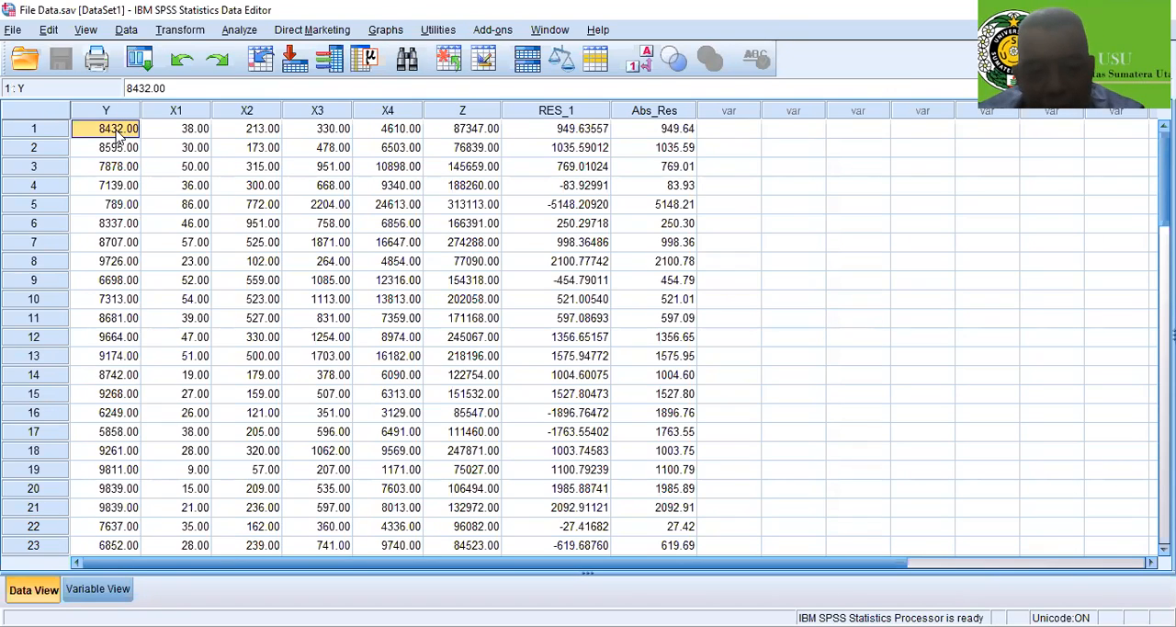
{"action": "key", "text": "shift+Right"}
{"action": "key", "text": "shift+Right"}
{"action": "key", "text": "shift+Right"}
{"action": "key", "text": "shift+Right"}
{"action": "key", "text": "shift+Right"}
{"action": "key", "text": "shift+Right"}
{"action": "key", "text": "shift+Right"}
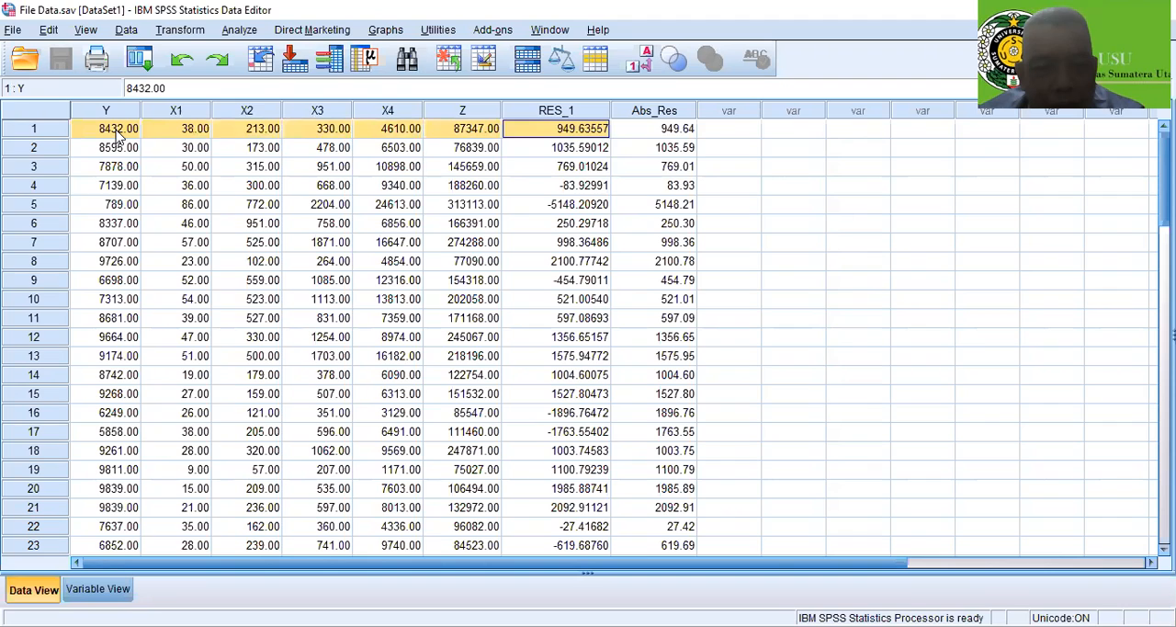
{"action": "key", "text": "shift+Down"}
{"action": "key", "text": "shift+Down"}
{"action": "key", "text": "shift+Down"}
{"action": "key", "text": "shift+Down"}
{"action": "key", "text": "shift+Down"}
{"action": "key", "text": "shift+Down"}
{"action": "key", "text": "shift+Down"}
{"action": "key", "text": "shift+Down"}
{"action": "key", "text": "shift+Down"}
{"action": "key", "text": "shift+Down"}
{"action": "key", "text": "shift+Down"}
{"action": "key", "text": "shift+Down"}
{"action": "key", "text": "shift+Down"}
{"action": "key", "text": "shift+Down"}
{"action": "key", "text": "shift+Down"}
{"action": "key", "text": "shift+Down"}
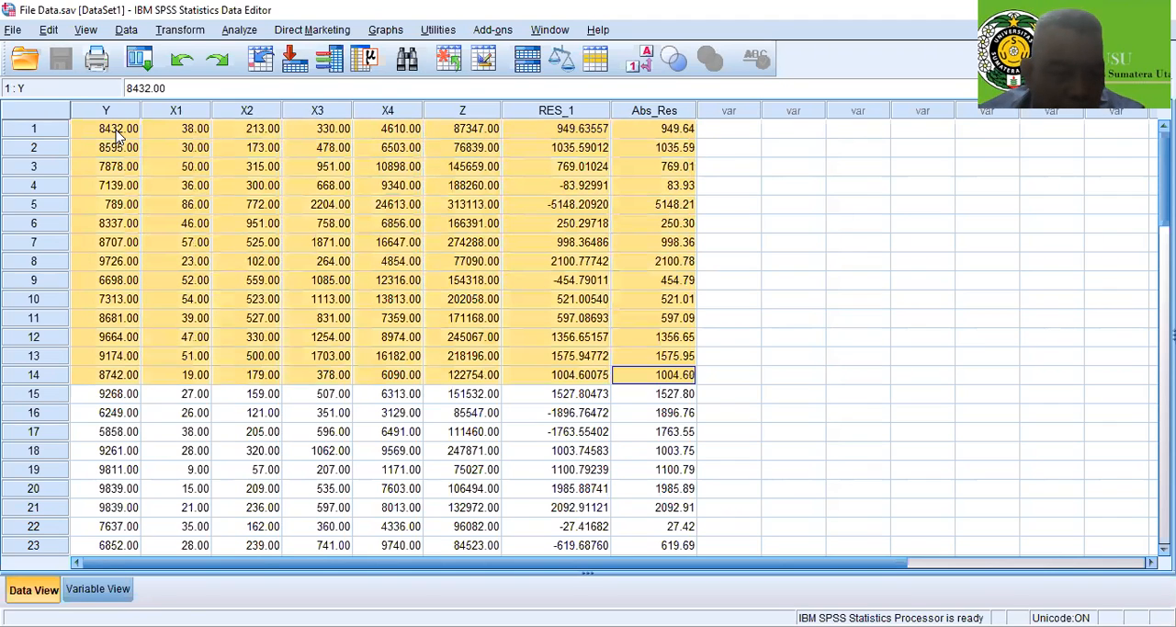
{"action": "key", "text": "shift+Down"}
{"action": "key", "text": "shift+Down"}
{"action": "key", "text": "shift+Down"}
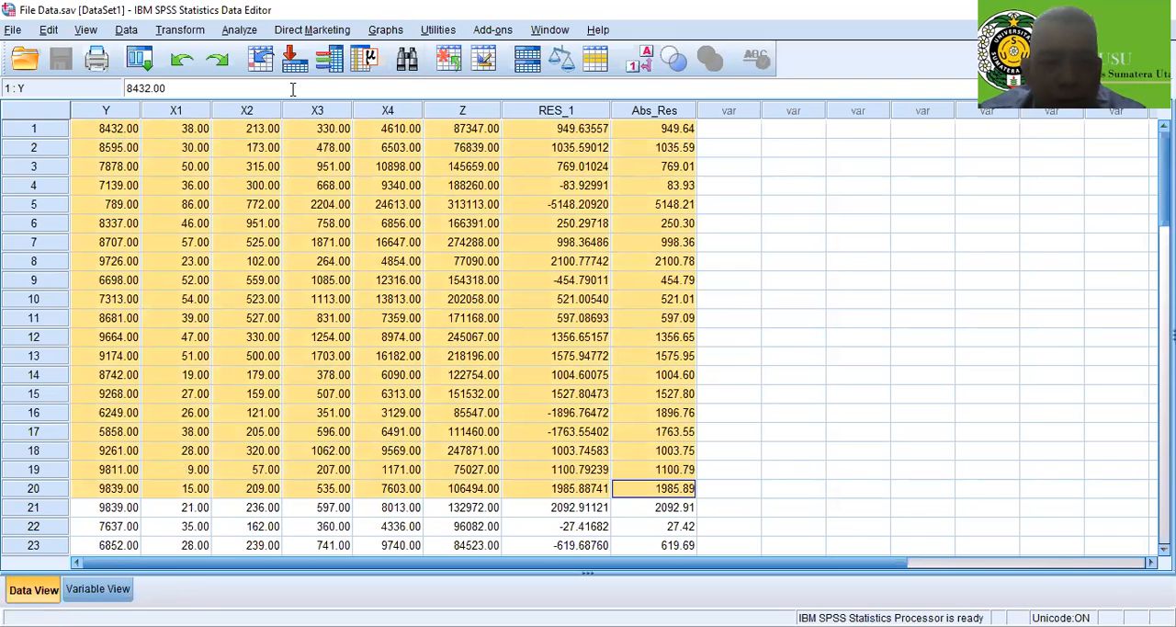
Highlight data rows 21 to 40 across the columns Y to Abs_Res to review the second block of cases
{"action": "scroll", "coordinate": [160, 409], "scroll_direction": "down", "scroll_amount": 3}
{"action": "left_click", "coordinate": [108, 345]}
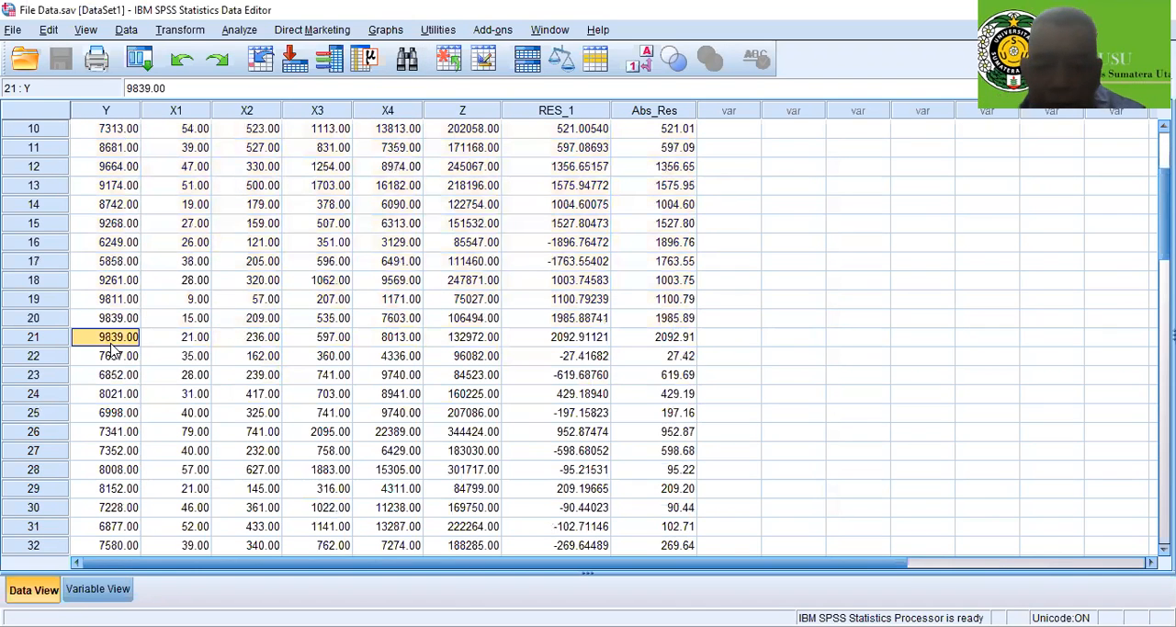
{"action": "key", "text": "shift+Right"}
{"action": "key", "text": "shift+Right"}
{"action": "key", "text": "shift+Right"}
{"action": "key", "text": "shift+Right"}
{"action": "key", "text": "shift+Right"}
{"action": "key", "text": "shift+Right"}
{"action": "key", "text": "shift+Right"}
{"action": "key", "text": "shift+Down"}
{"action": "key", "text": "shift+Down"}
{"action": "key", "text": "shift+Down"}
{"action": "key", "text": "shift+Down"}
{"action": "key", "text": "shift+Down"}
{"action": "key", "text": "shift+Down"}
{"action": "key", "text": "shift+Down"}
{"action": "key", "text": "shift+Down"}
{"action": "key", "text": "shift+Down"}
{"action": "key", "text": "shift+Down"}
{"action": "key", "text": "shift+Down"}
{"action": "key", "text": "shift+Down"}
{"action": "key", "text": "shift+Down"}
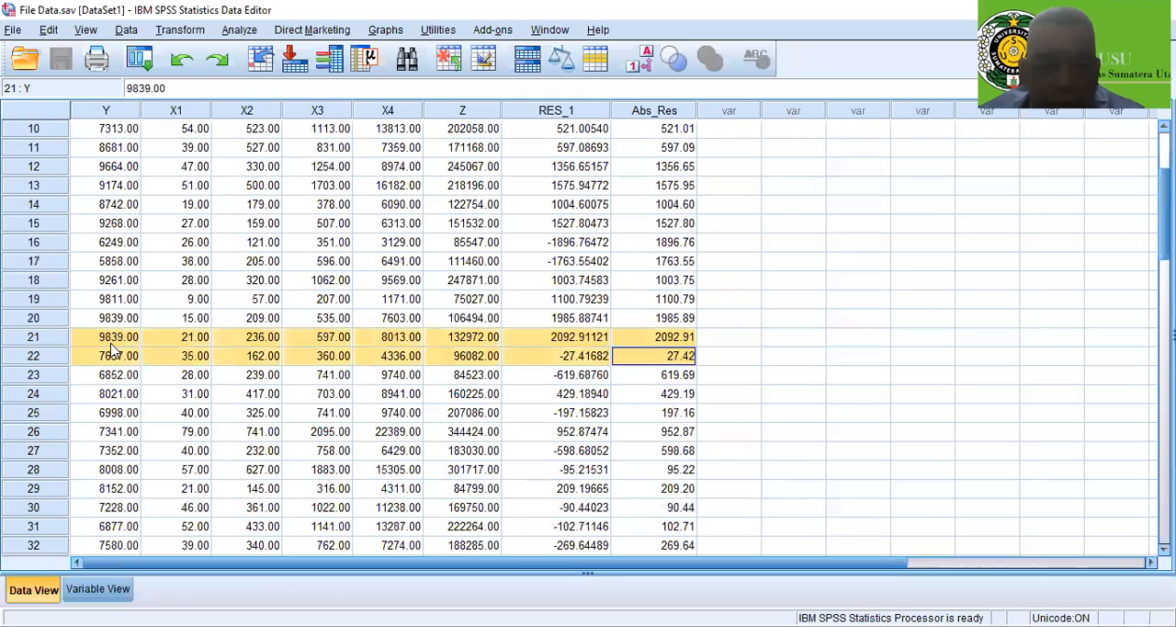
{"action": "key", "text": "shift+Down"}
{"action": "key", "text": "shift+Down"}
{"action": "key", "text": "shift+Down"}
{"action": "key", "text": "shift+Down"}
{"action": "key", "text": "shift+Down"}
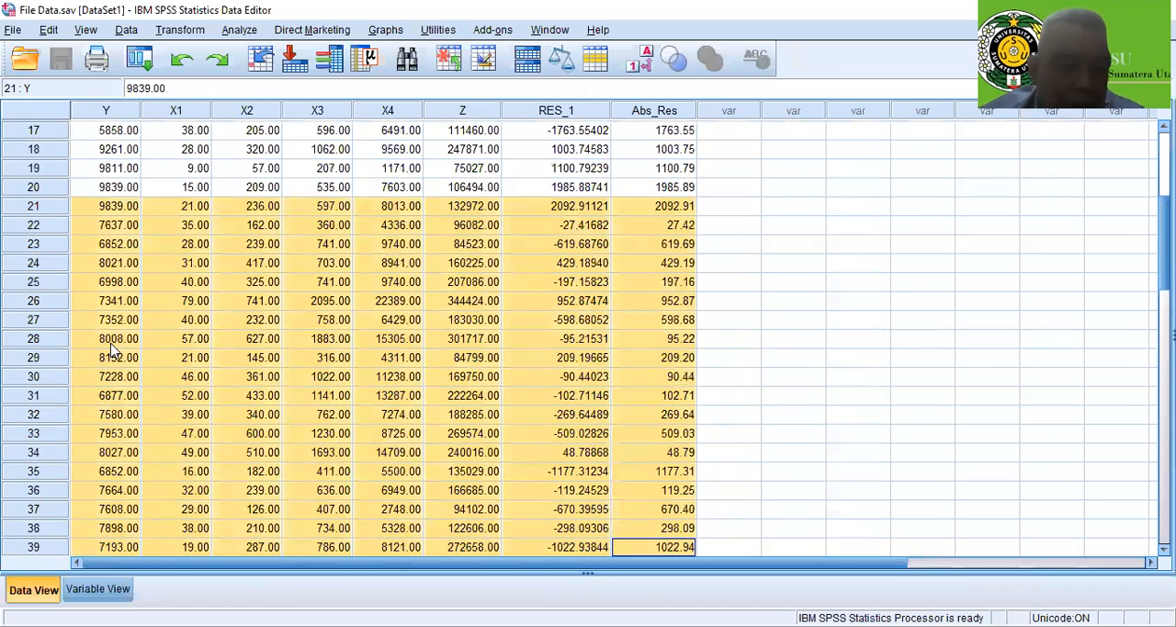
{"action": "key", "text": "shift+Down"}
Highlight the remaining cases from row 41 to the end of the data across Y to Abs_Res, and return to the first rows
{"action": "scroll", "coordinate": [211, 410], "scroll_direction": "down", "scroll_amount": 4}
{"action": "scroll", "coordinate": [211, 411], "scroll_direction": "down", "scroll_amount": 4}
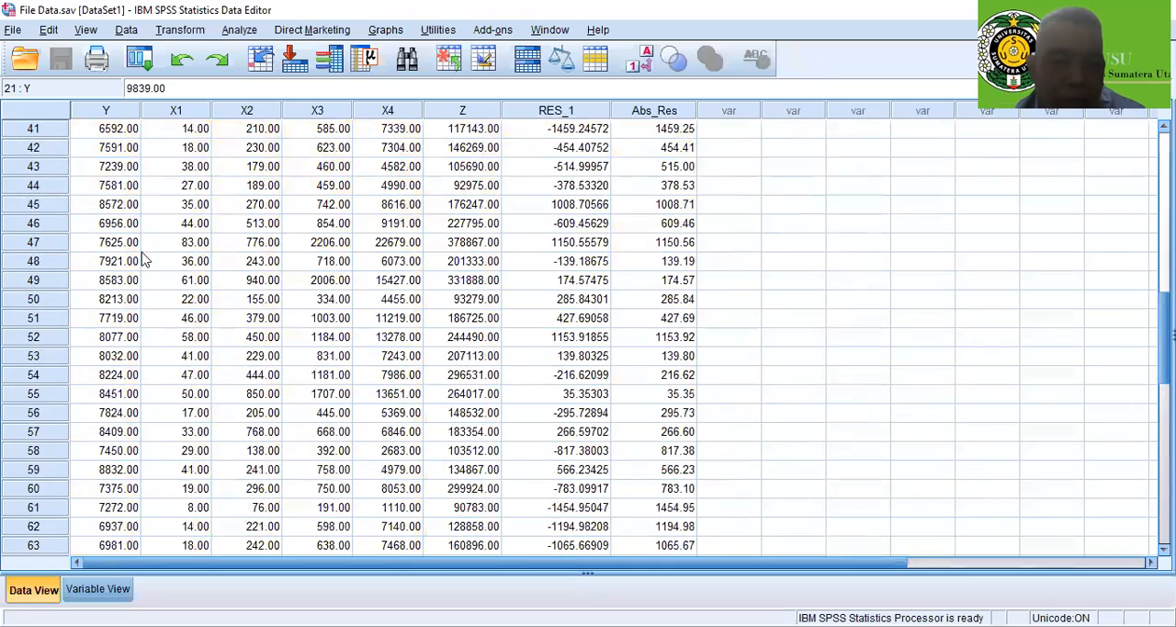
{"action": "scroll", "coordinate": [133, 257], "scroll_direction": "up", "scroll_amount": 2}
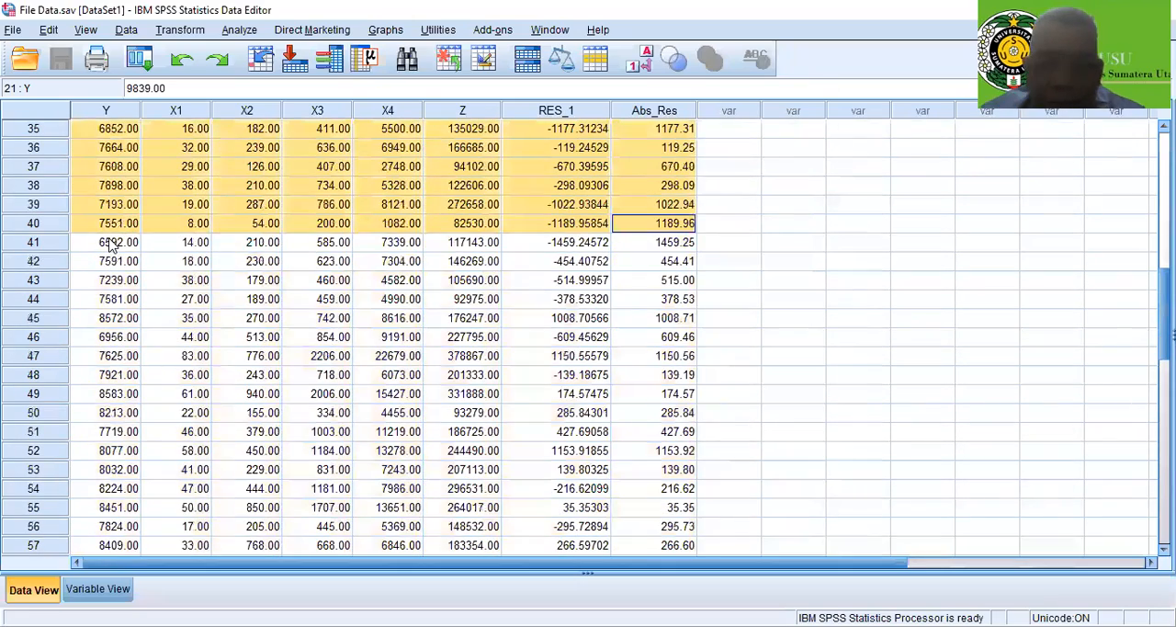
{"action": "left_click", "coordinate": [108, 241]}
{"action": "key", "text": "shift+Right"}
{"action": "key", "text": "shift+Right"}
{"action": "key", "text": "shift+Right"}
{"action": "key", "text": "shift+Right"}
{"action": "key", "text": "shift+Right"}
{"action": "key", "text": "shift+Right"}
{"action": "key", "text": "shift+Right"}
{"action": "key", "text": "shift+Right"}
{"action": "key", "text": "shift+Right"}
{"action": "key", "text": "shift+Right"}
{"action": "key", "text": "shift+Right"}
{"action": "key", "text": "shift+Left"}
{"action": "key", "text": "shift+Left"}
{"action": "key", "text": "shift+Left"}
{"action": "key", "text": "shift+Left"}
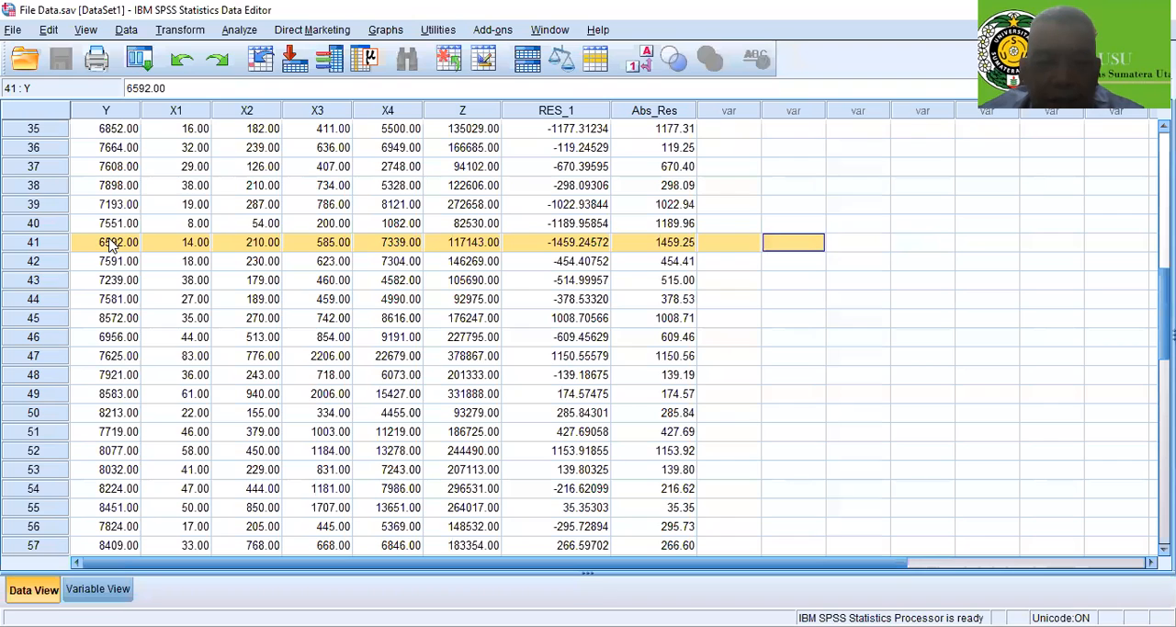
{"action": "key", "text": "shift+Down"}
{"action": "key", "text": "shift+Down"}
{"action": "key", "text": "shift+Down"}
{"action": "key", "text": "shift+Down"}
{"action": "key", "text": "shift+Down"}
{"action": "key", "text": "shift+Down"}
{"action": "key", "text": "shift+Down"}
{"action": "key", "text": "shift+Down"}
{"action": "key", "text": "shift+Down"}
{"action": "key", "text": "shift+Down"}
{"action": "key", "text": "shift+Down"}
{"action": "key", "text": "shift+Down"}
{"action": "key", "text": "shift+Down"}
{"action": "key", "text": "shift+Down"}
{"action": "key", "text": "shift+Down"}
{"action": "key", "text": "shift+Down"}
{"action": "key", "text": "shift+Down"}
{"action": "key", "text": "shift+Down"}
{"action": "key", "text": "shift+Down"}
{"action": "key", "text": "shift+Down"}
{"action": "key", "text": "shift+Down"}
{"action": "key", "text": "shift+Down"}
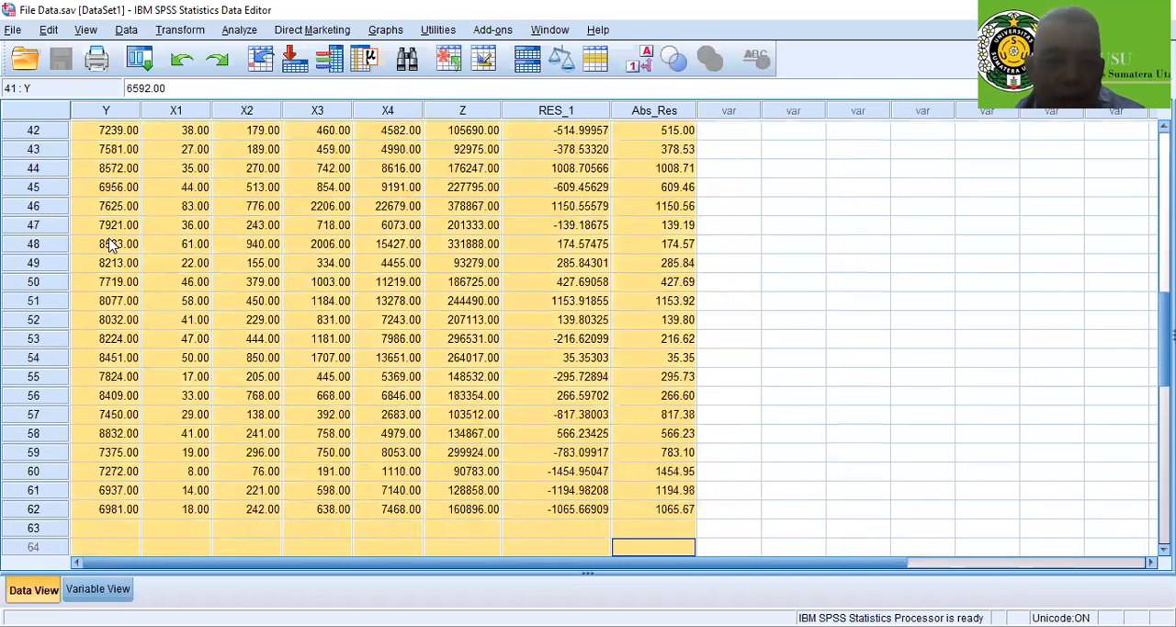
{"action": "scroll", "coordinate": [688, 284], "scroll_direction": "down", "scroll_amount": 1}
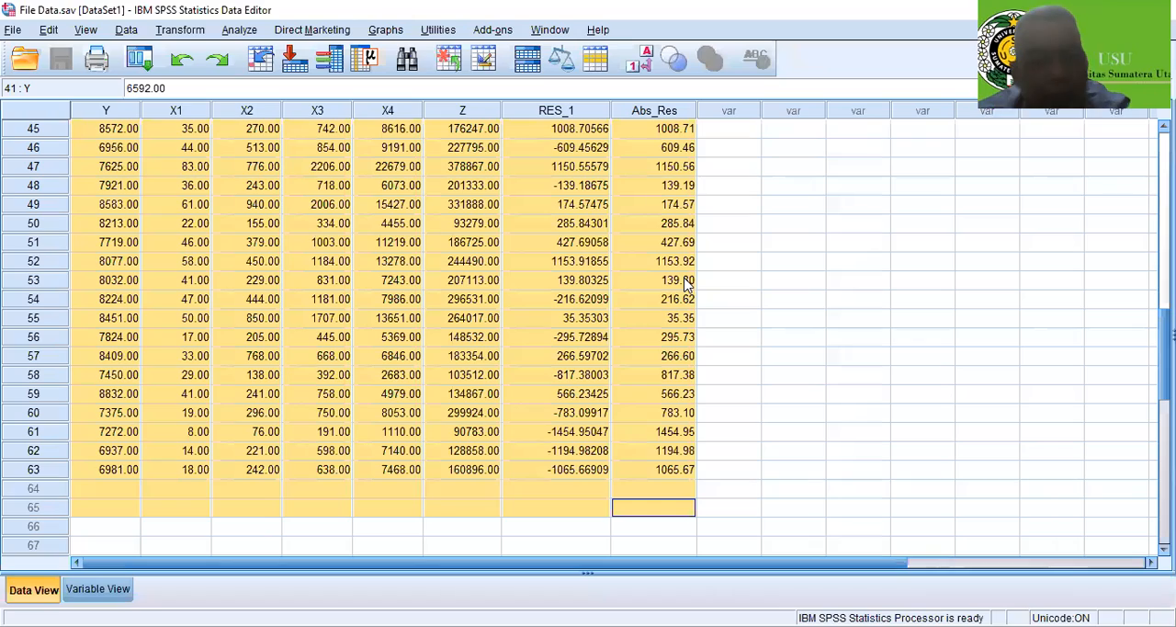
{"action": "scroll", "coordinate": [687, 284], "scroll_direction": "up", "scroll_amount": 15}
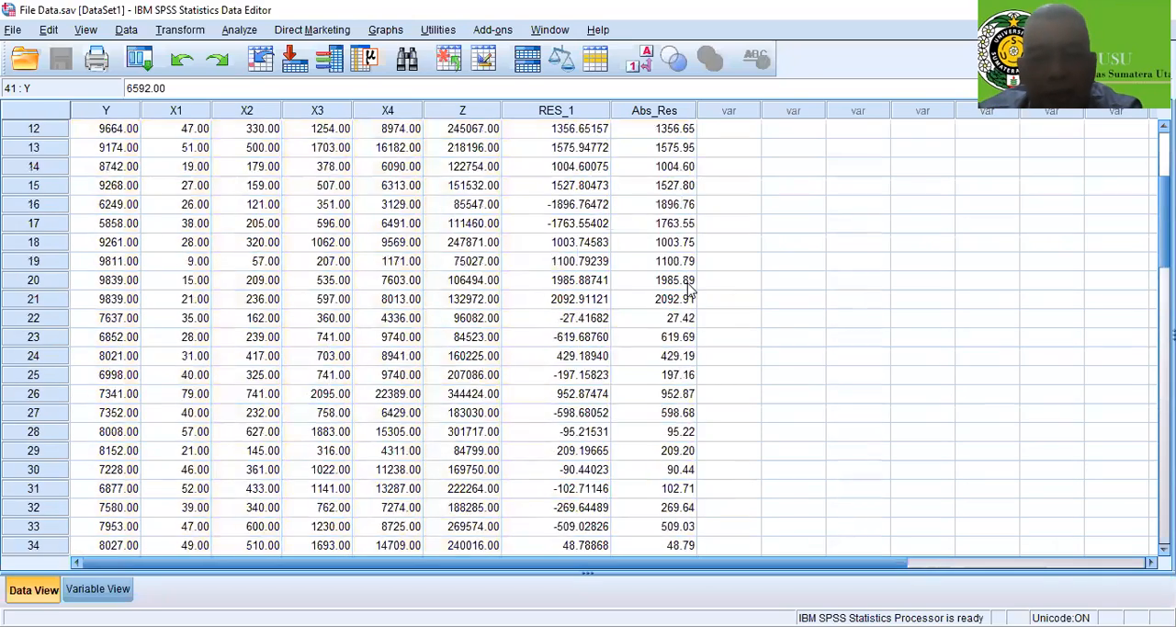
{"action": "left_click", "coordinate": [792, 206]}
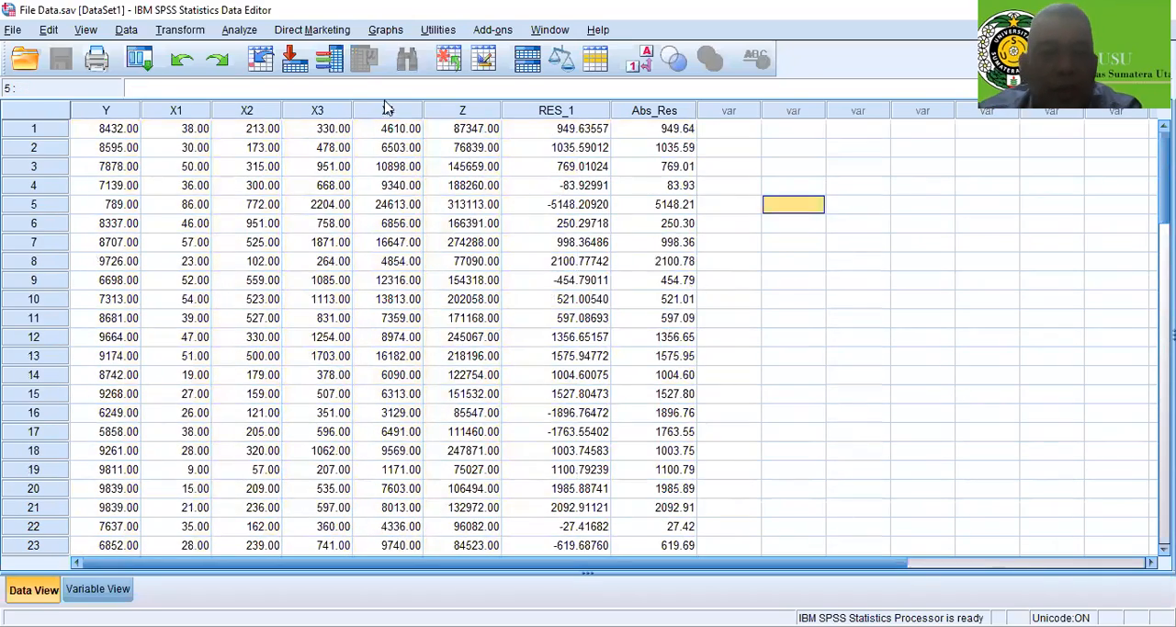
Start a Linear Regression analysis with Y as the dependent variable
{"action": "left_click", "coordinate": [254, 36]}
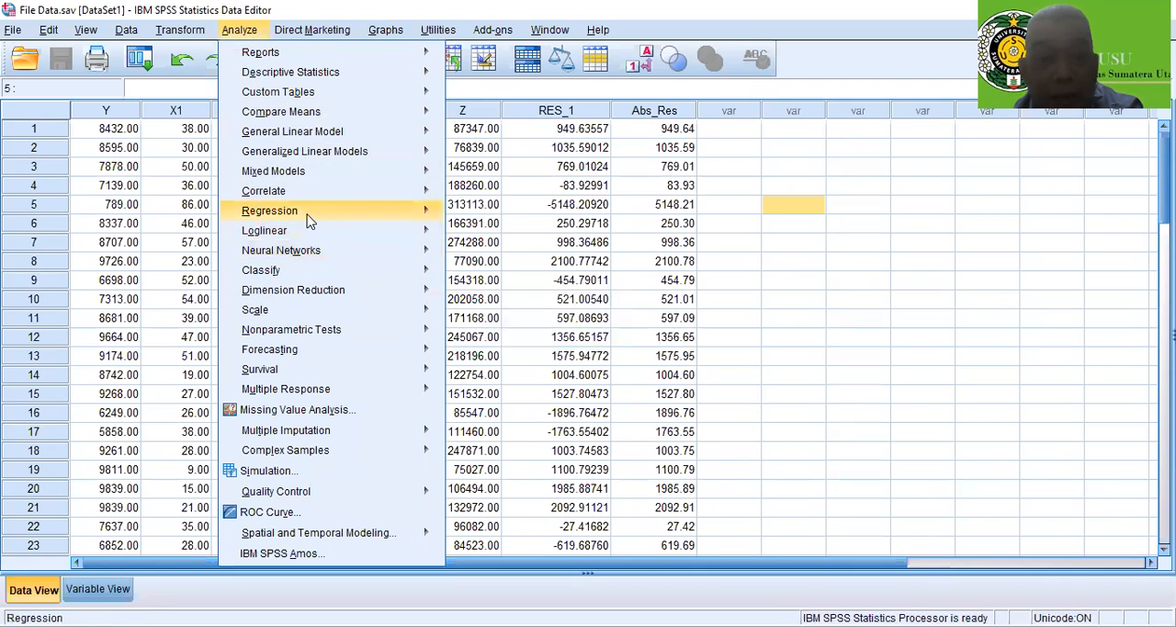
{"action": "mouse_move", "coordinate": [309, 220]}
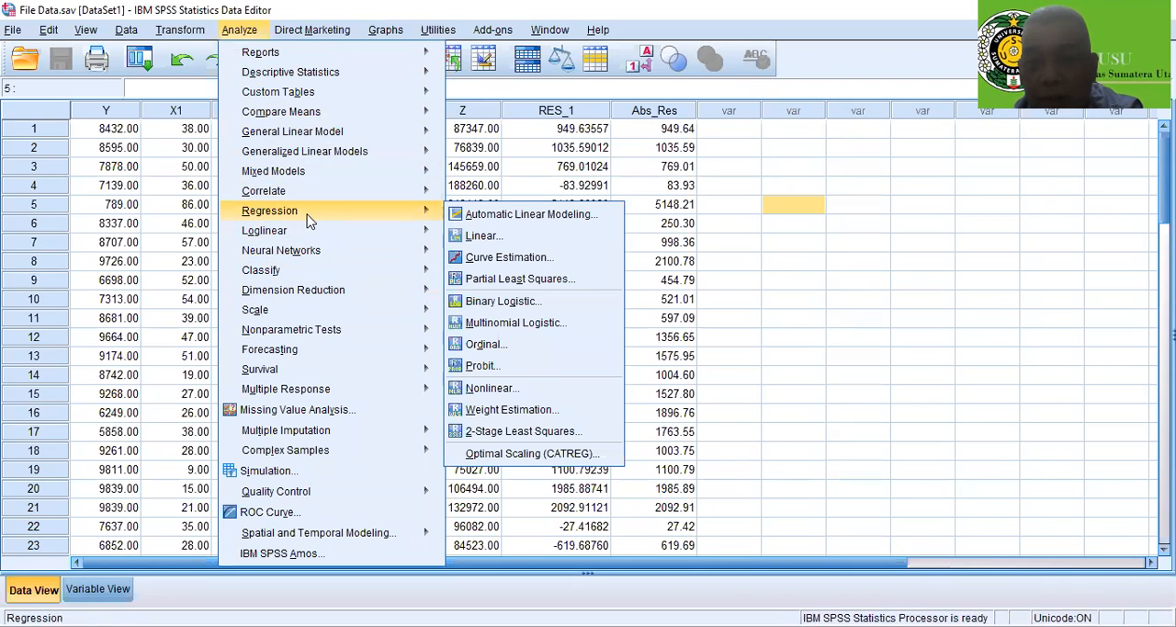
{"action": "left_click", "coordinate": [505, 238]}
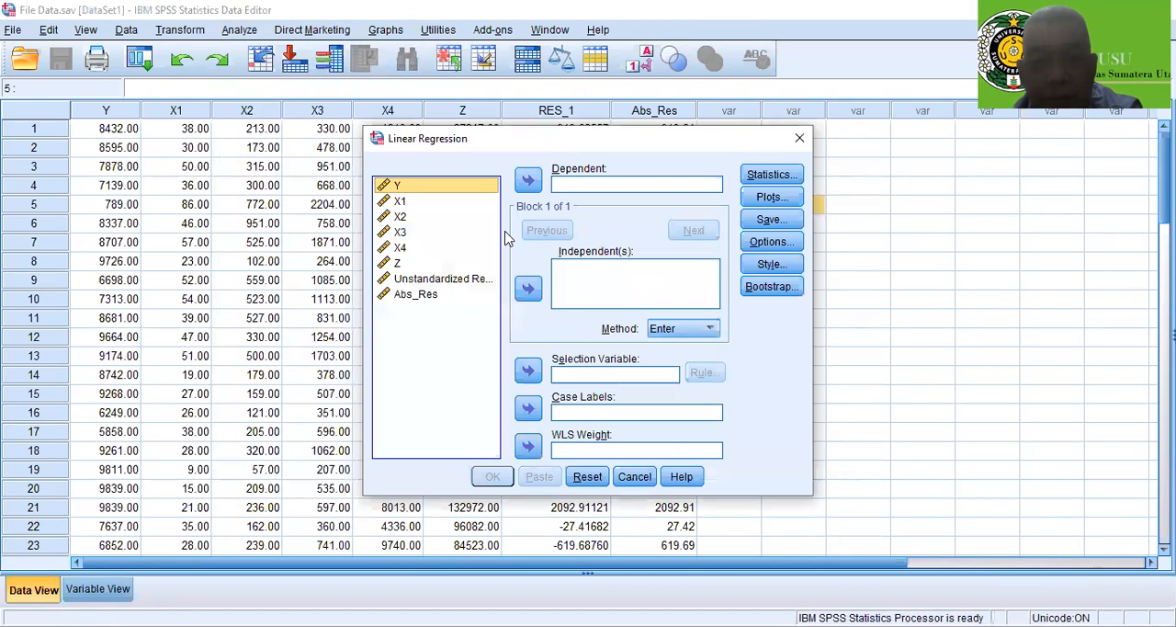
{"action": "left_click", "coordinate": [528, 182]}
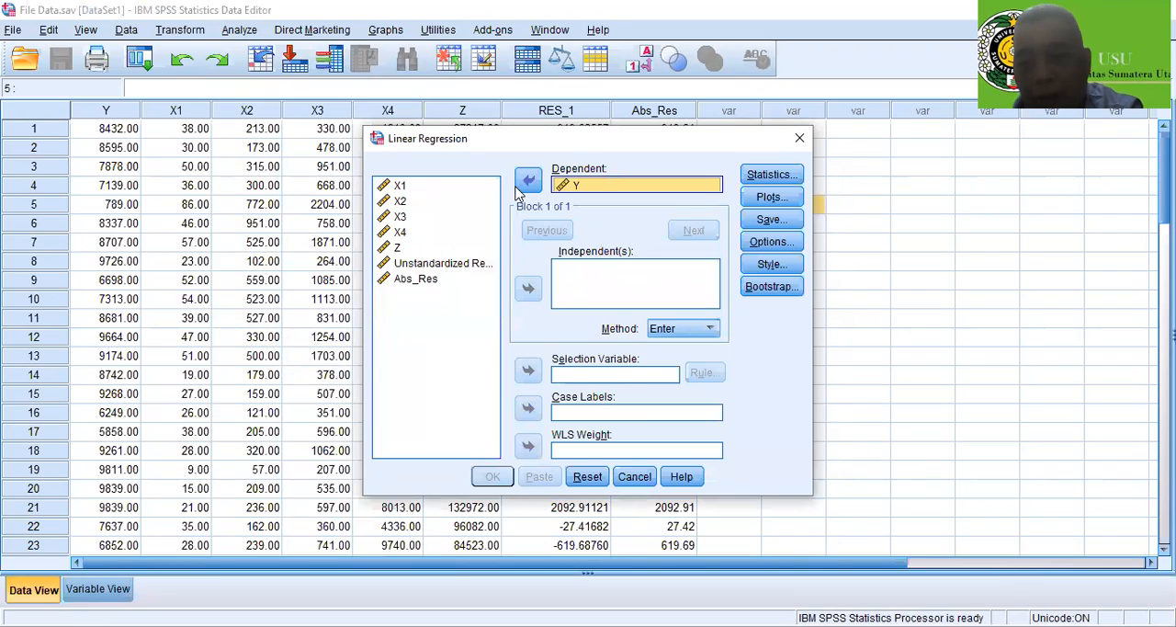
Add X1, X2, X3, X4 and Z as the independent variables of the regression
{"action": "left_click", "coordinate": [403, 191]}
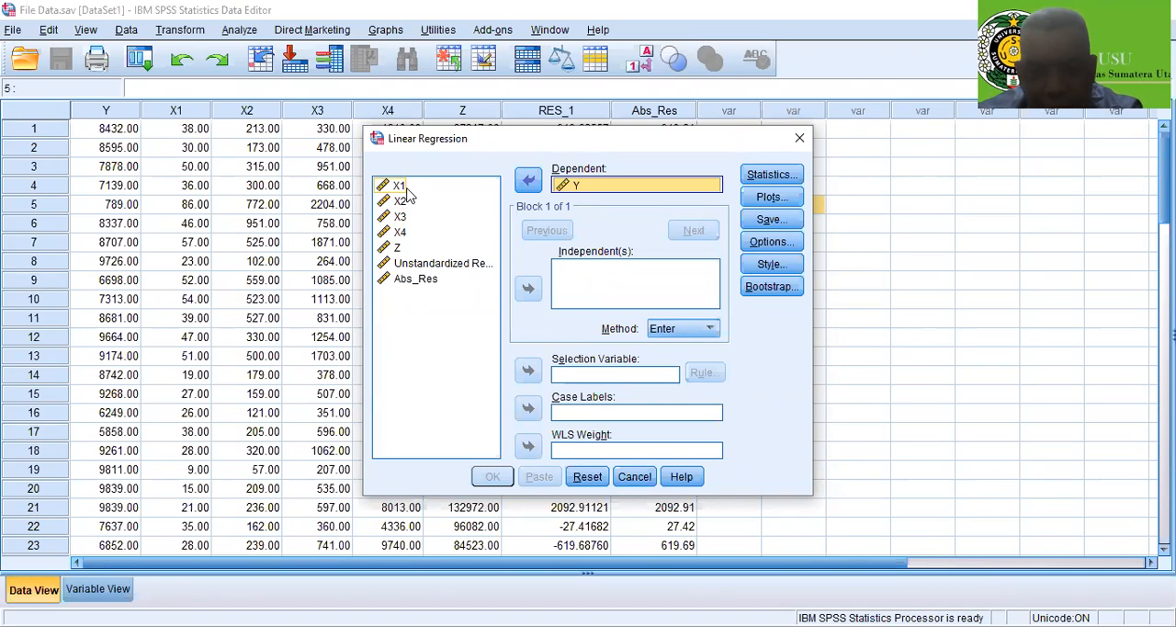
{"action": "left_click", "coordinate": [402, 186]}
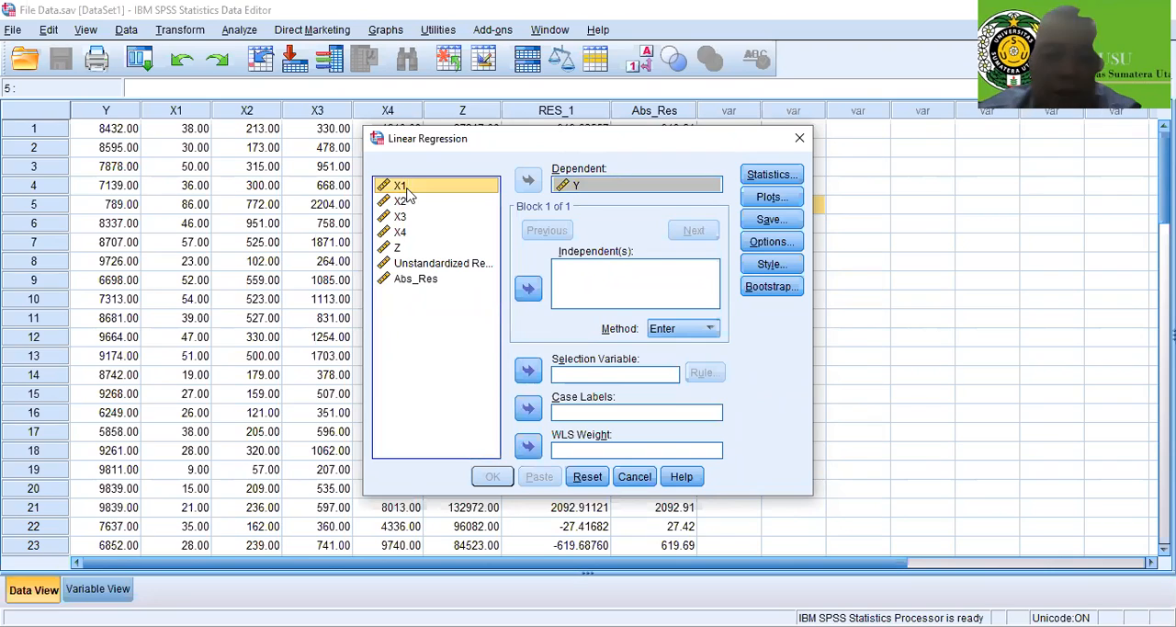
{"action": "key", "text": "shift+Down"}
{"action": "key", "text": "shift+Down"}
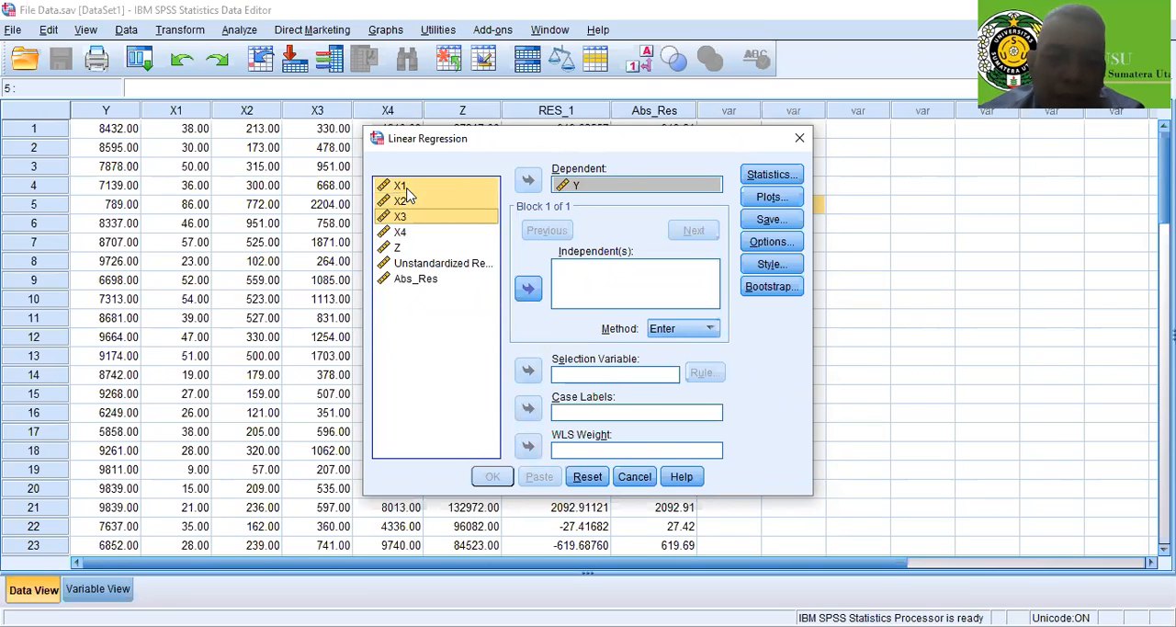
{"action": "key", "text": "shift+Down"}
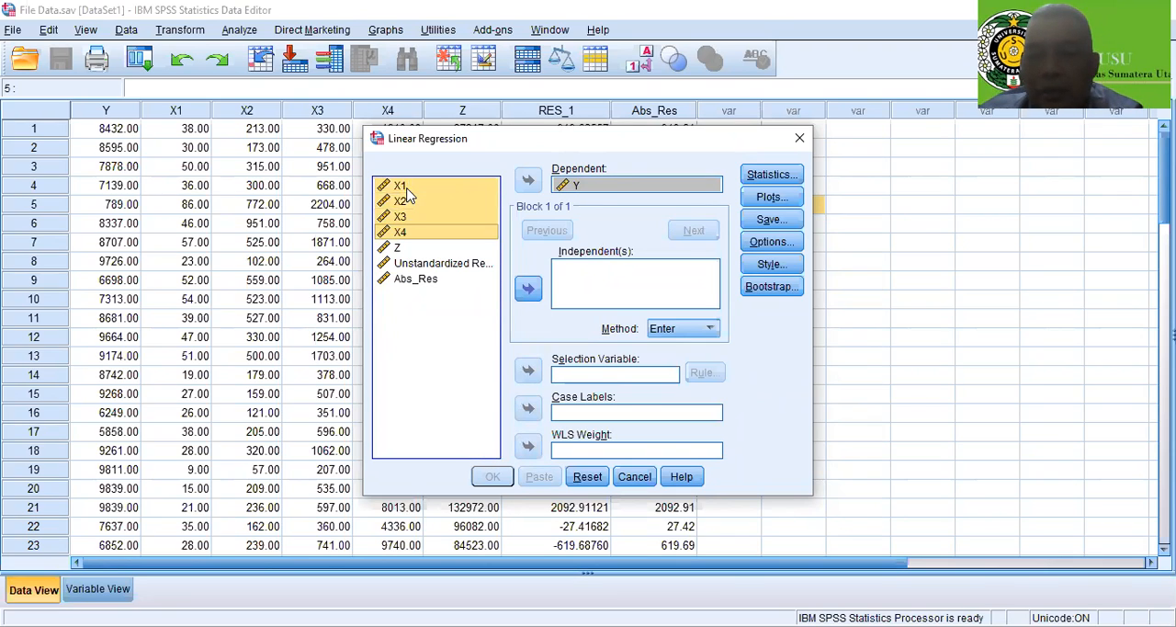
{"action": "key", "text": "shift+Down"}
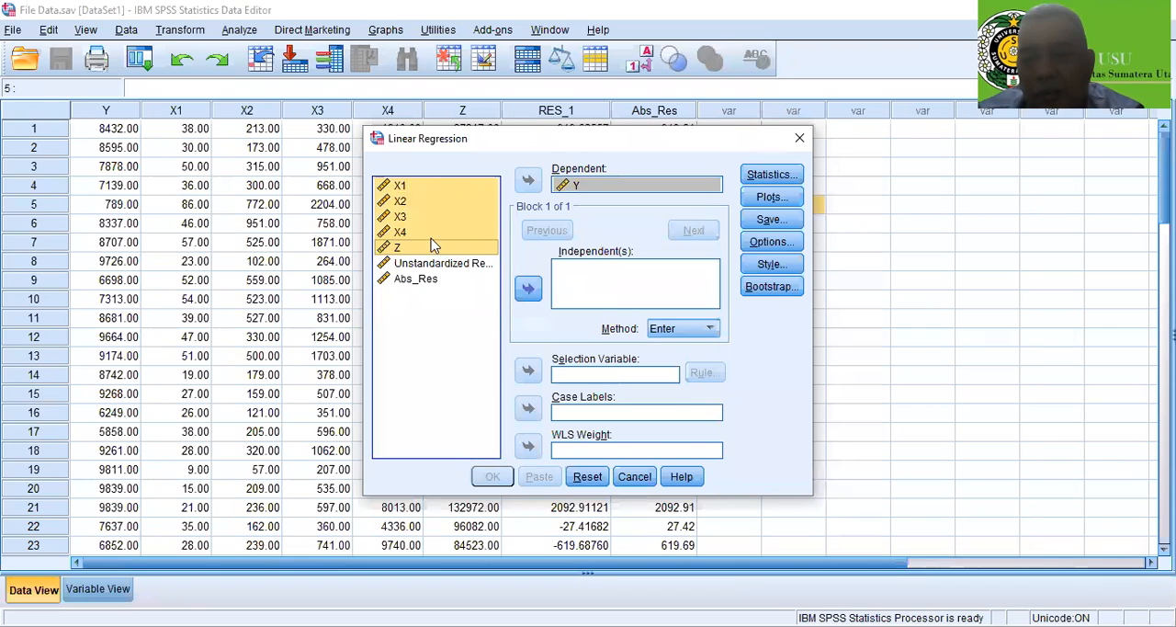
{"action": "left_click", "coordinate": [539, 294]}
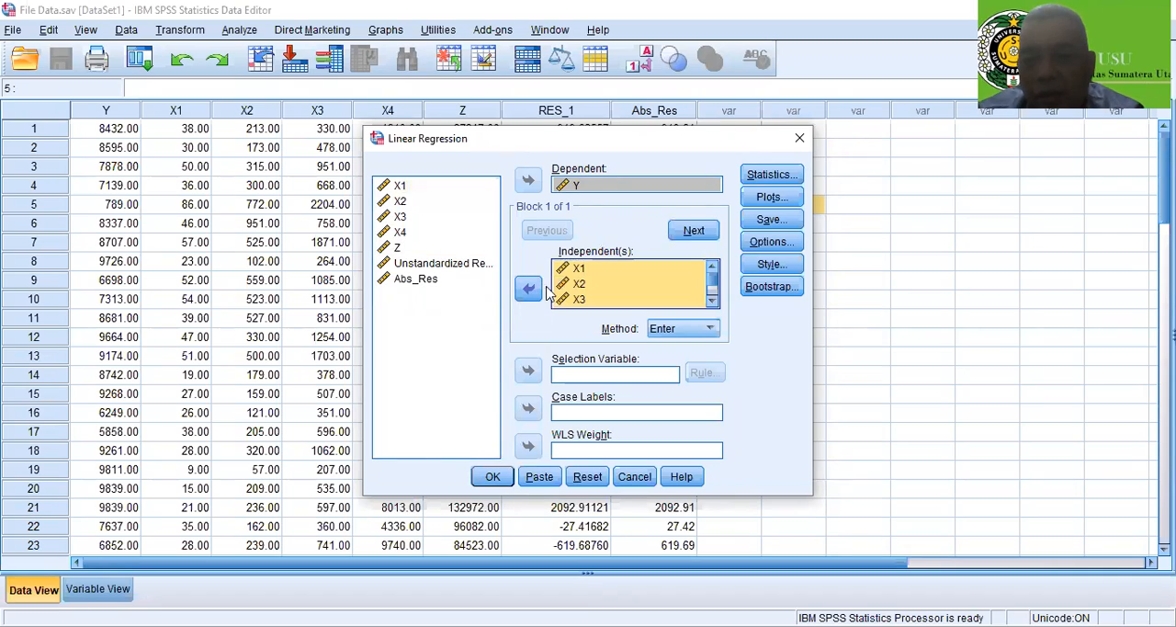
Enable R squared change, Descriptives, Collinearity diagnostics, Durbin-Watson and Casewise diagnostics in the regression statistics
{"action": "left_click", "coordinate": [769, 178]}
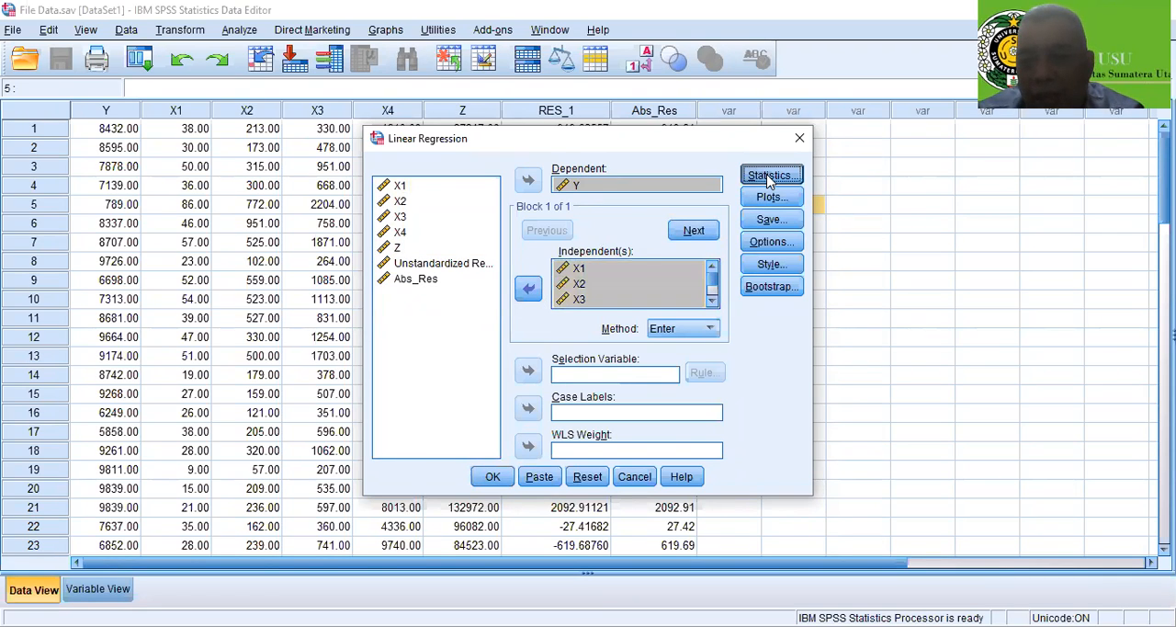
{"action": "left_click", "coordinate": [610, 237]}
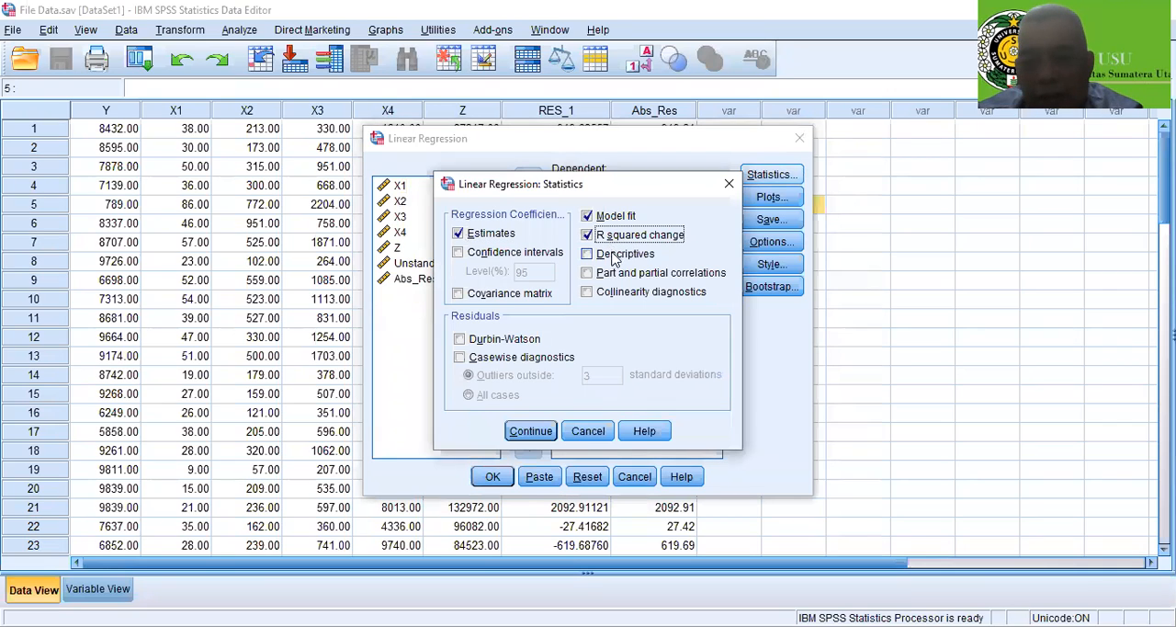
{"action": "left_click", "coordinate": [614, 257]}
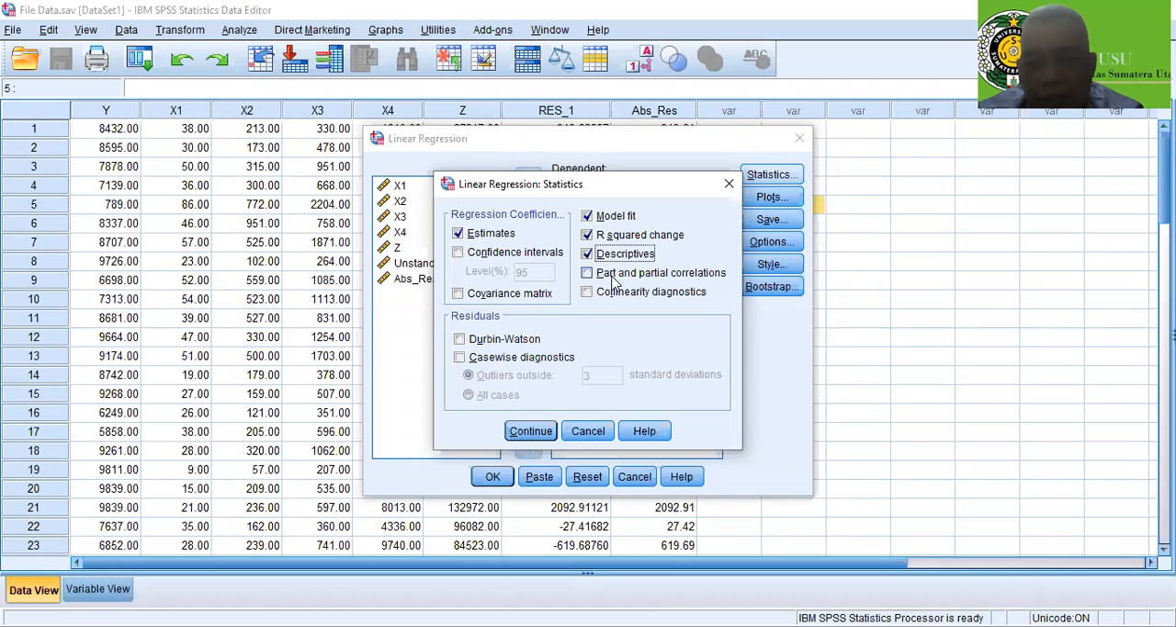
{"action": "left_click", "coordinate": [610, 296]}
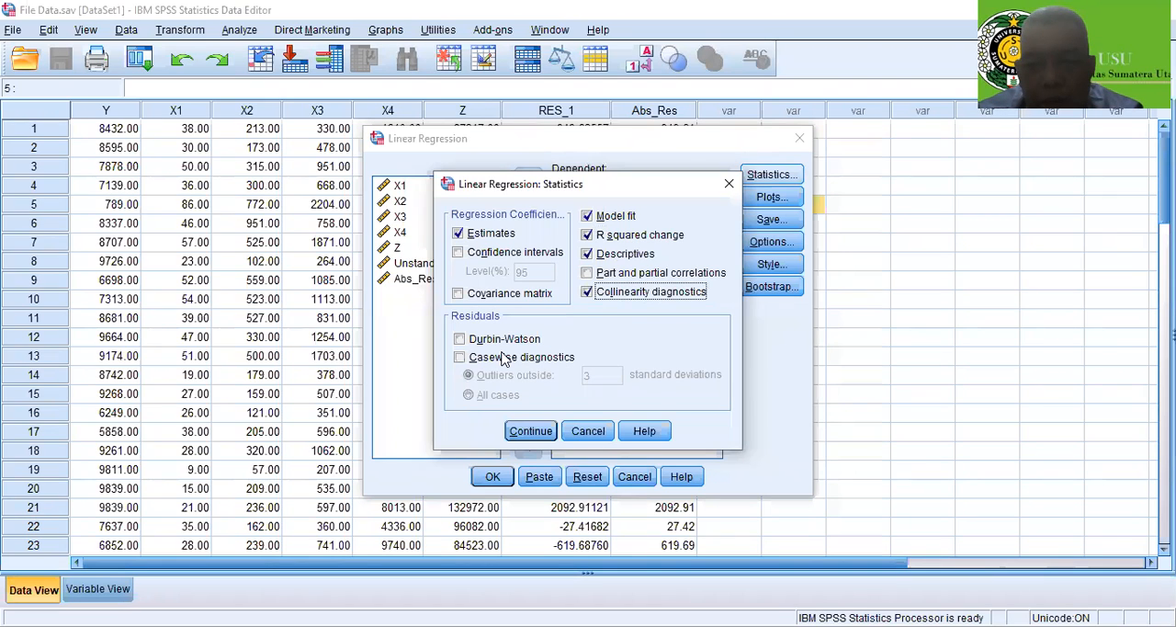
{"action": "left_click", "coordinate": [471, 341]}
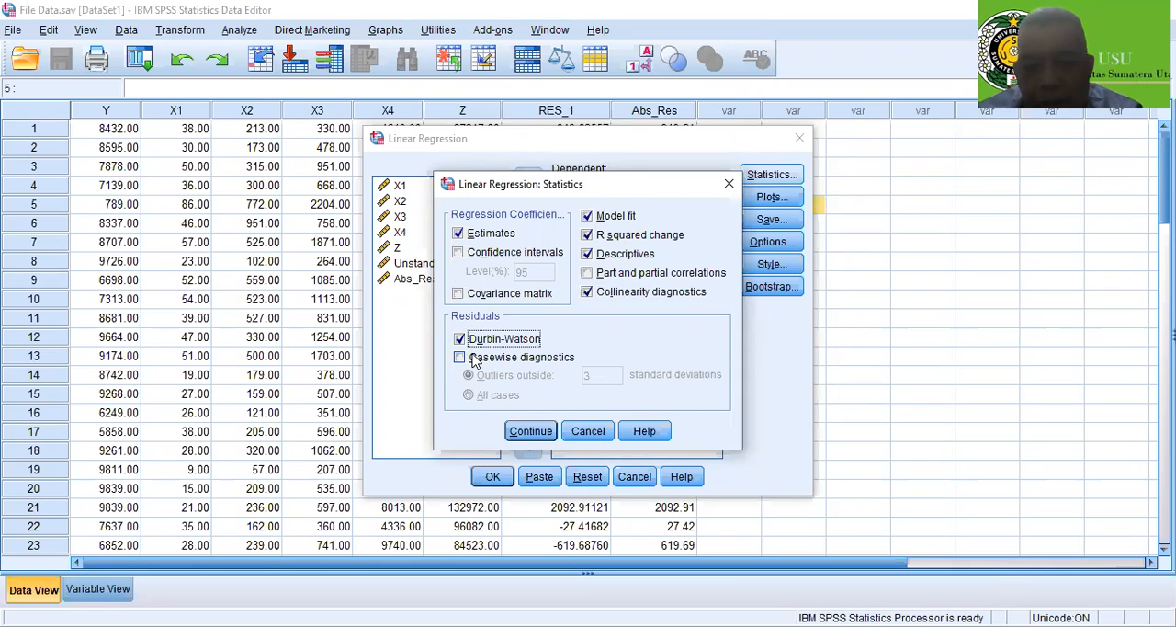
{"action": "left_click", "coordinate": [474, 359]}
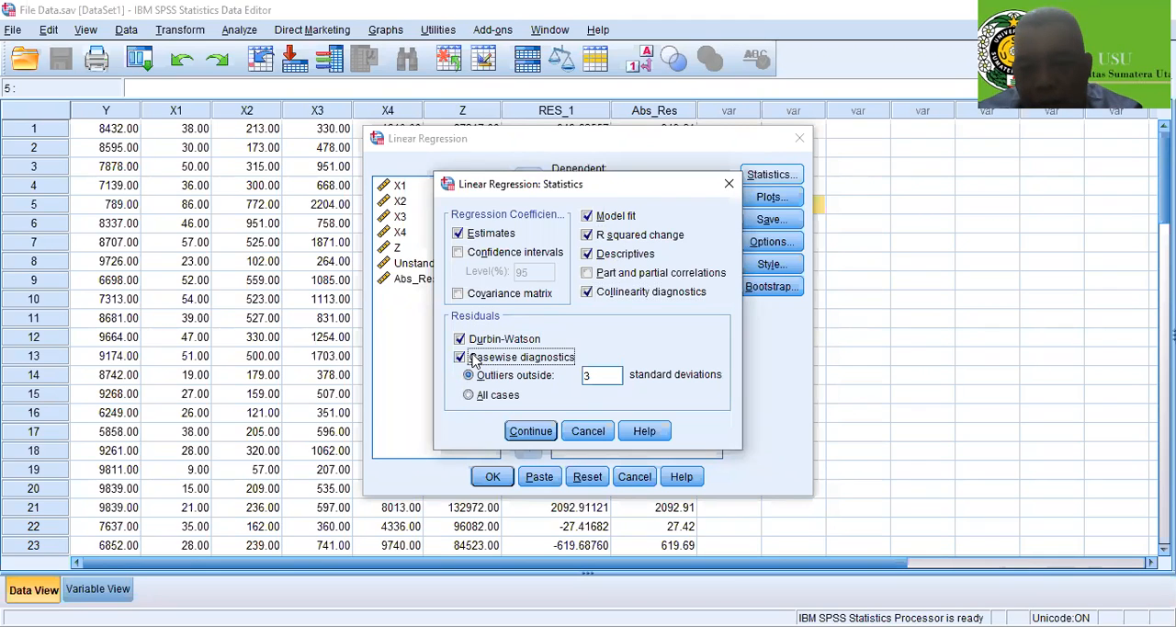
{"action": "left_click", "coordinate": [531, 431]}
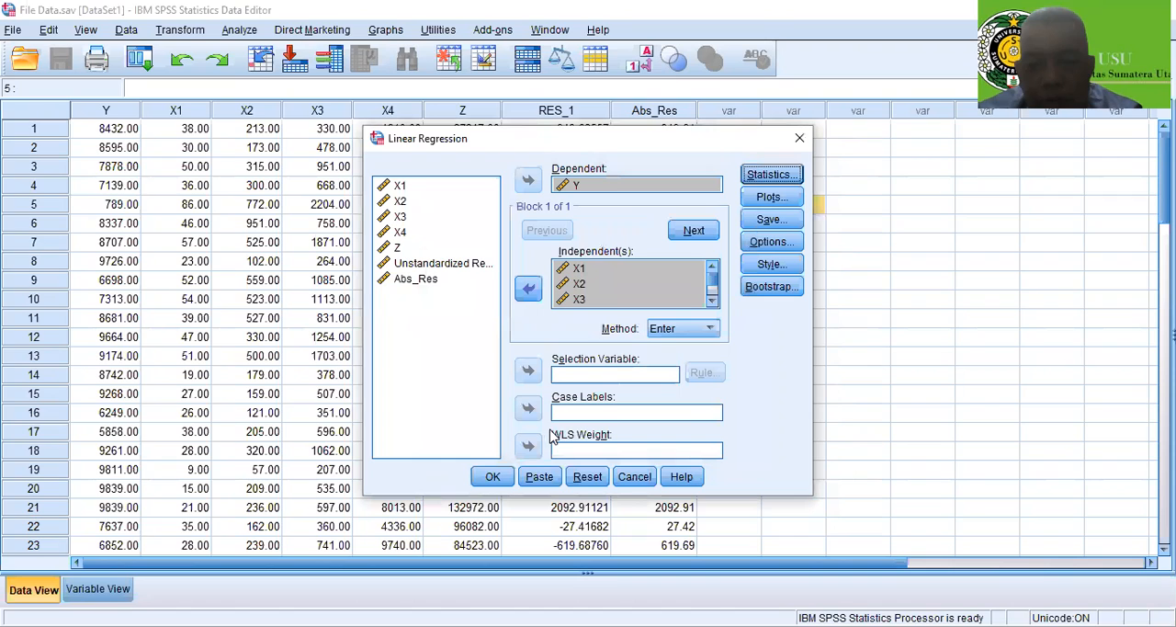
Set up a regression scatter plot with *ZPRED on the Y axis and *SRESID on the X axis
{"action": "left_click", "coordinate": [758, 199]}
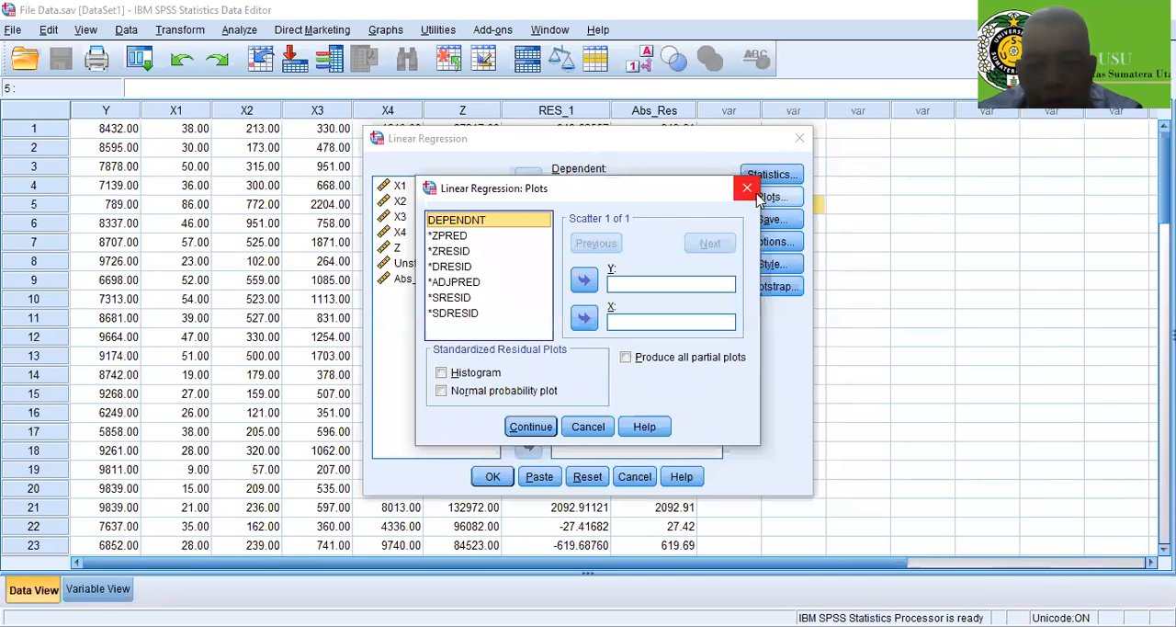
{"action": "left_click", "coordinate": [462, 235]}
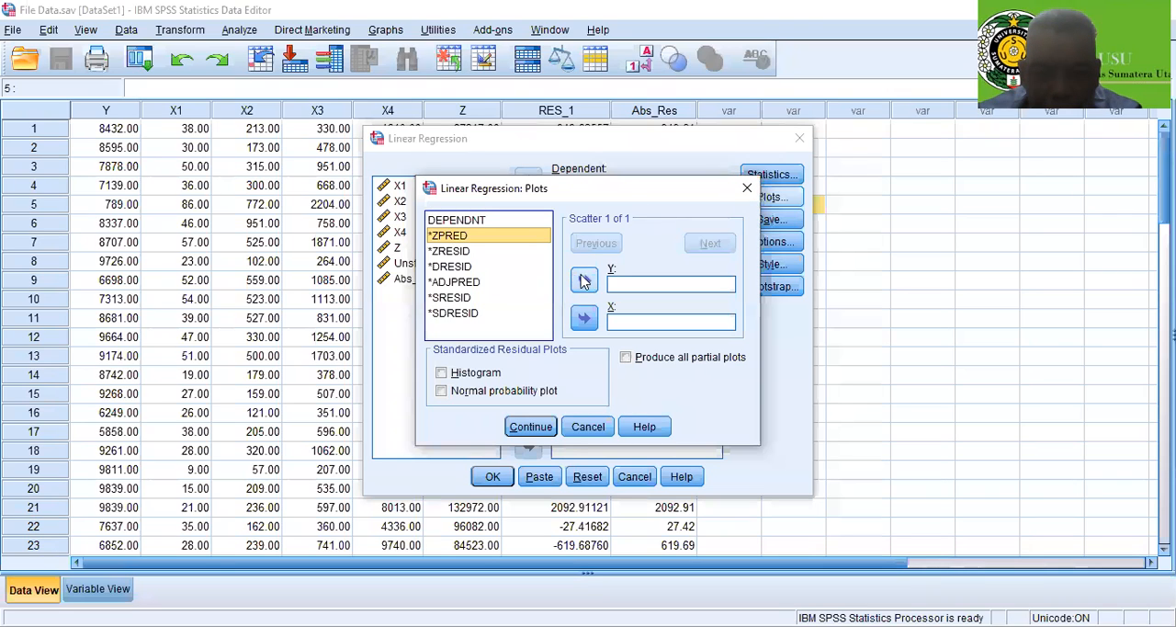
{"action": "left_click", "coordinate": [583, 280]}
{"action": "left_click", "coordinate": [443, 297]}
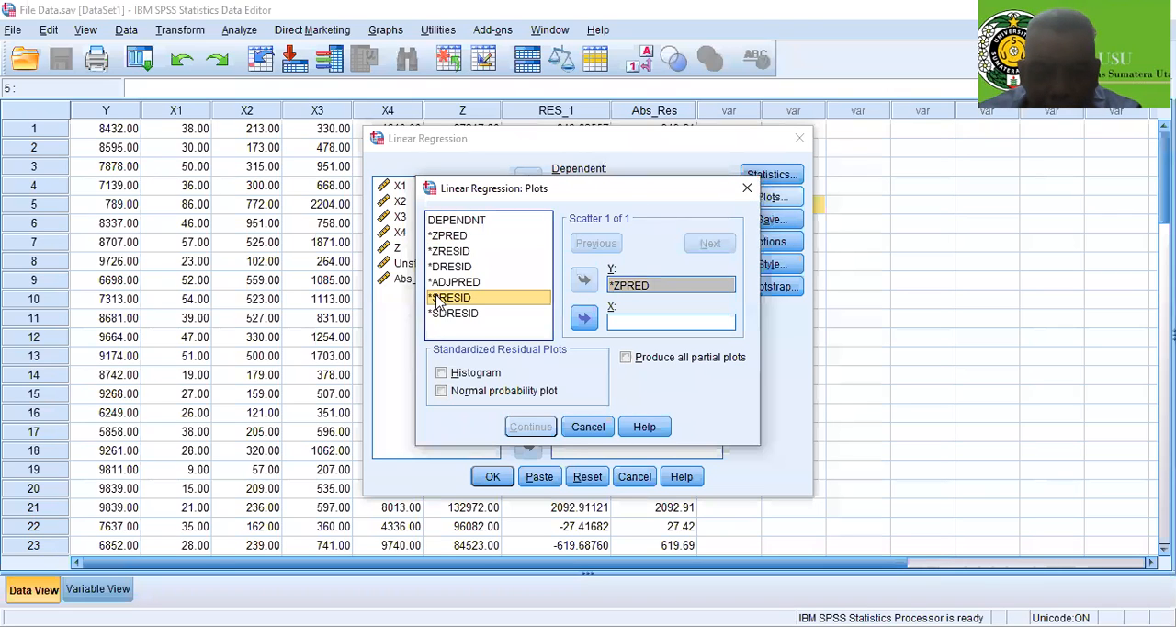
{"action": "left_click", "coordinate": [584, 317]}
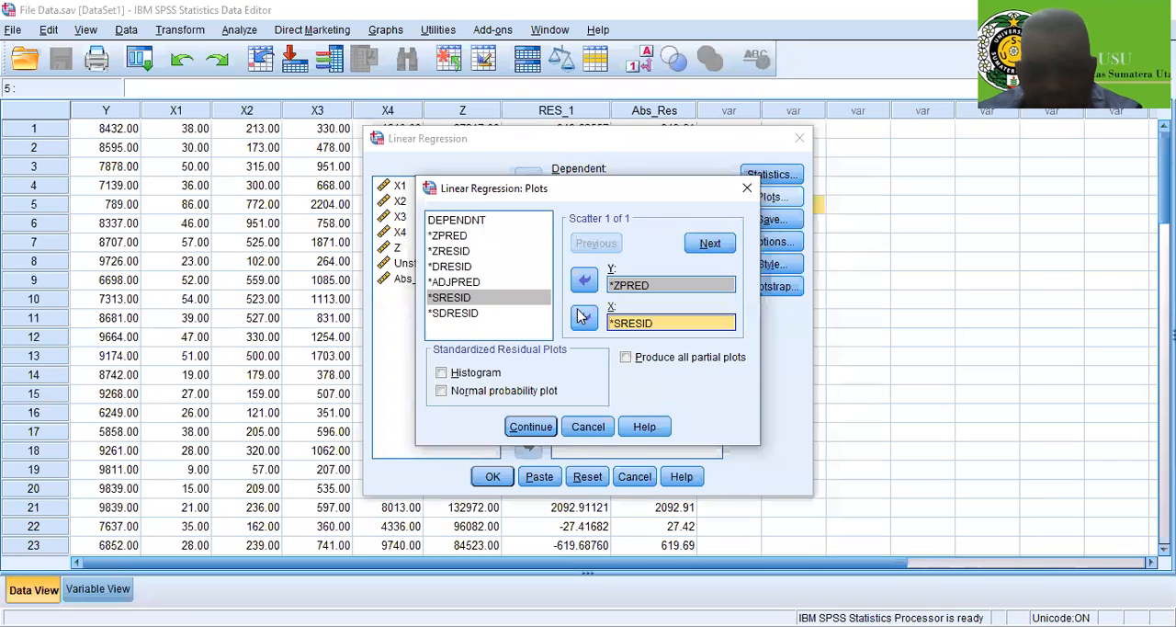
Add a histogram and a normal probability plot of the standardized residuals to the regression plots
{"action": "left_click", "coordinate": [470, 376]}
{"action": "left_click", "coordinate": [470, 377]}
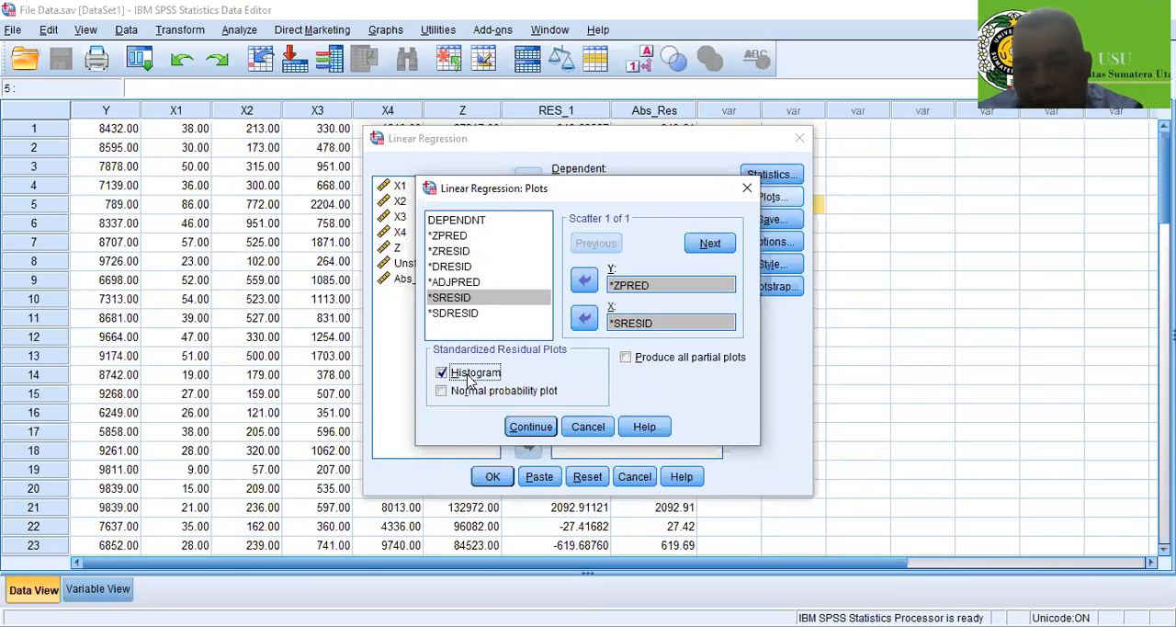
{"action": "left_click", "coordinate": [471, 397]}
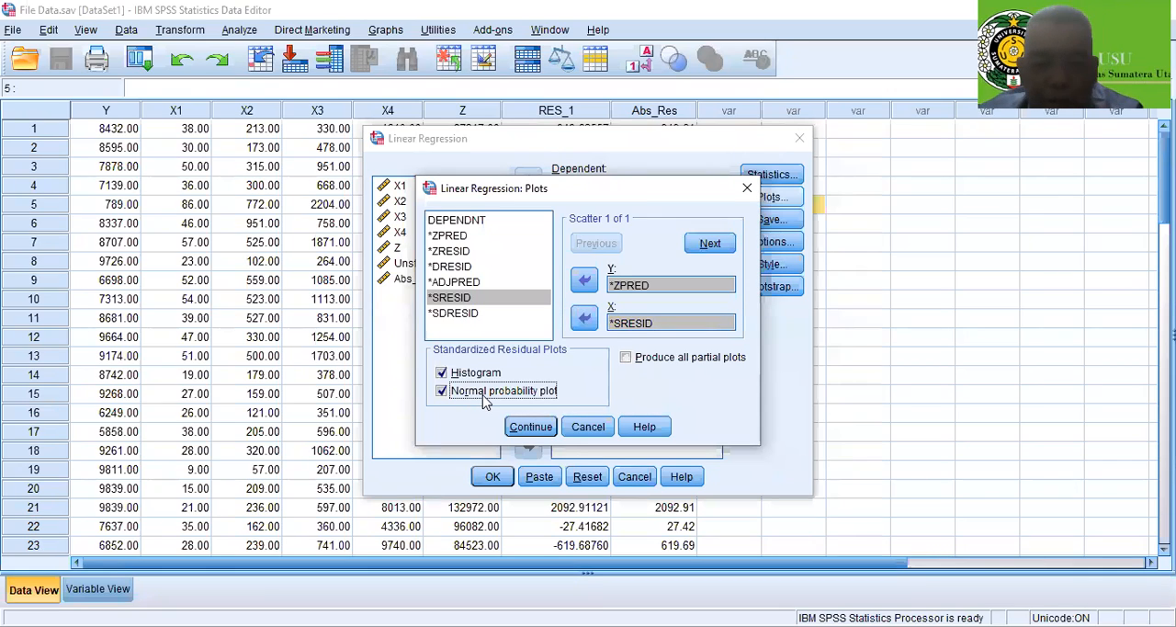
{"action": "left_click", "coordinate": [537, 427]}
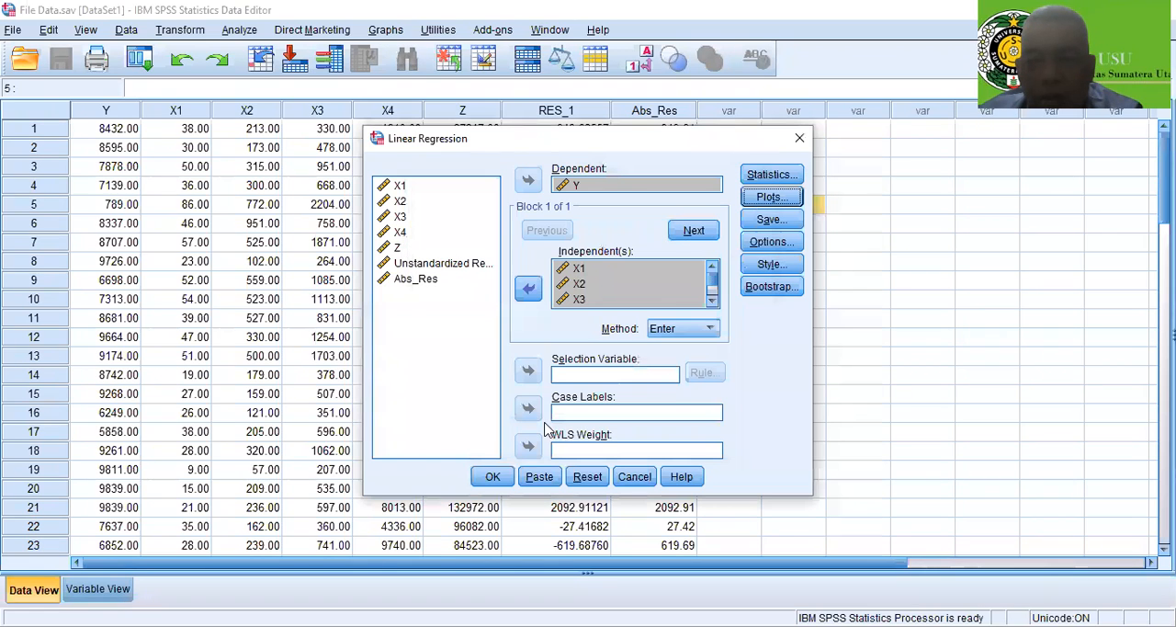
Have the regression save the unstandardized residuals as a new variable
{"action": "left_click", "coordinate": [770, 222]}
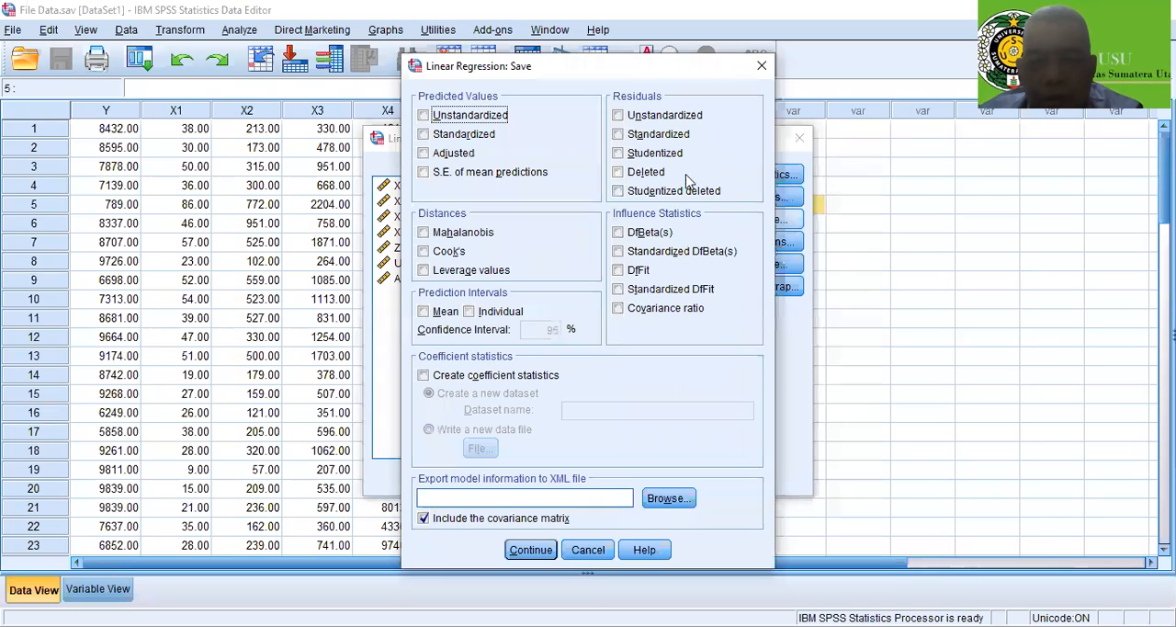
{"action": "left_click", "coordinate": [618, 116]}
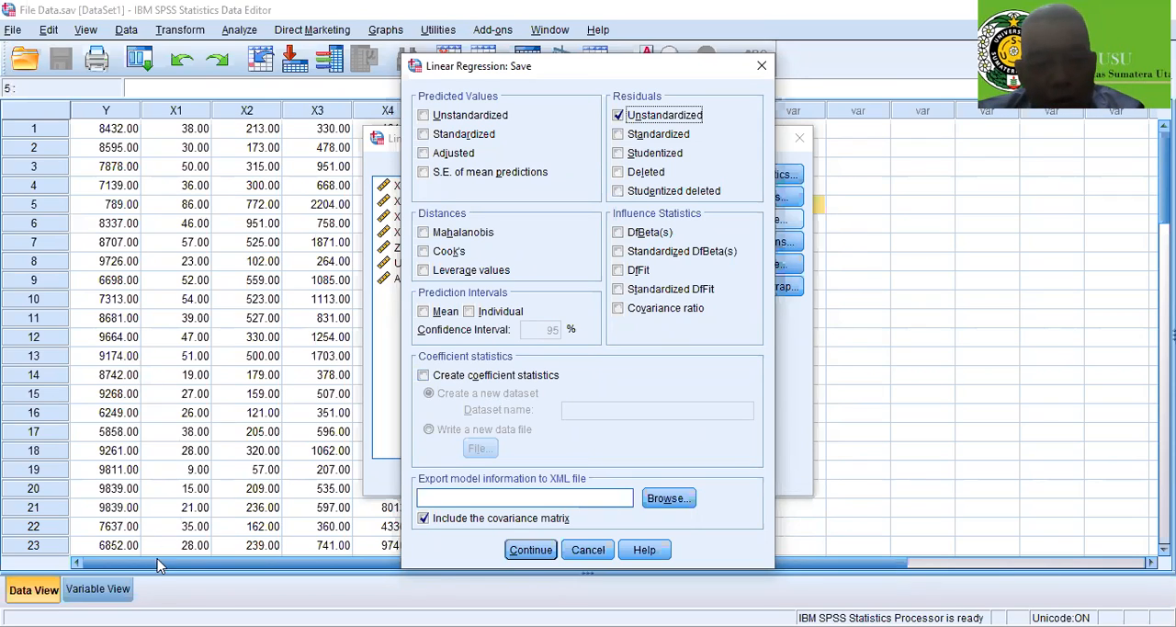
{"action": "left_click", "coordinate": [527, 551]}
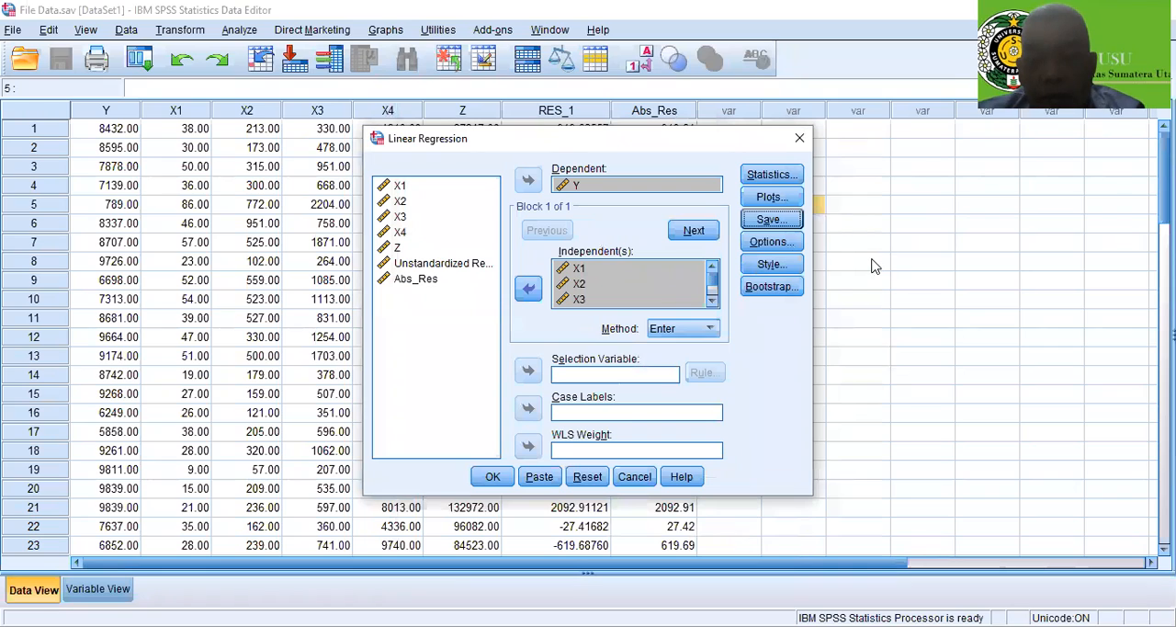
Accept the default regression options with probability of F and listwise exclusion, and run the regression
{"action": "left_click", "coordinate": [771, 242]}
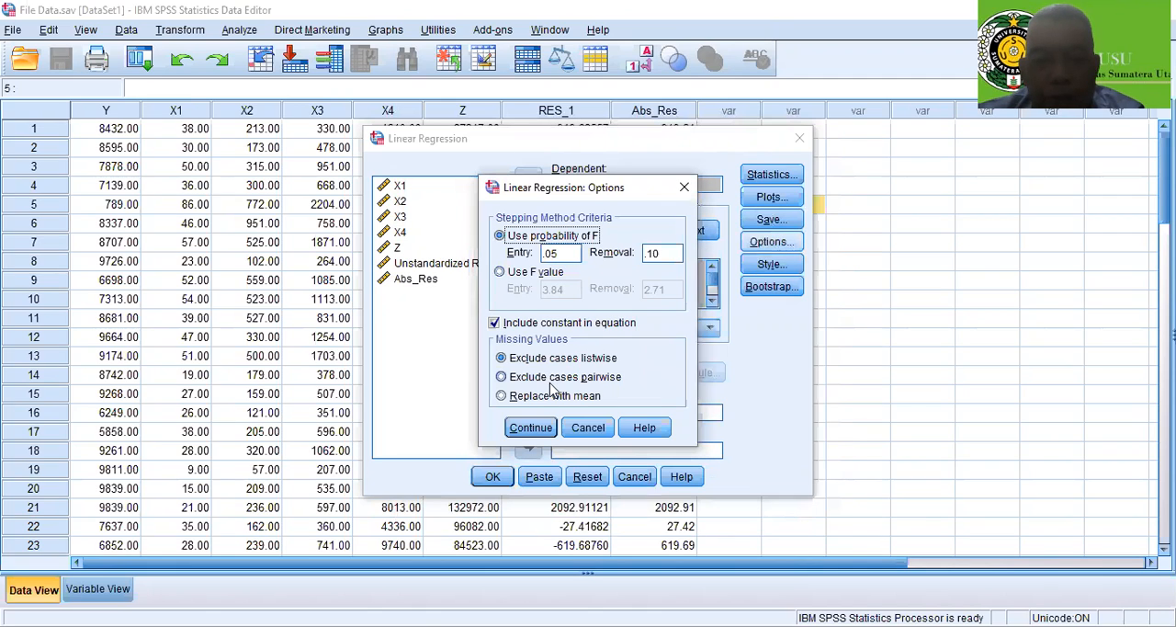
{"action": "left_click", "coordinate": [533, 430]}
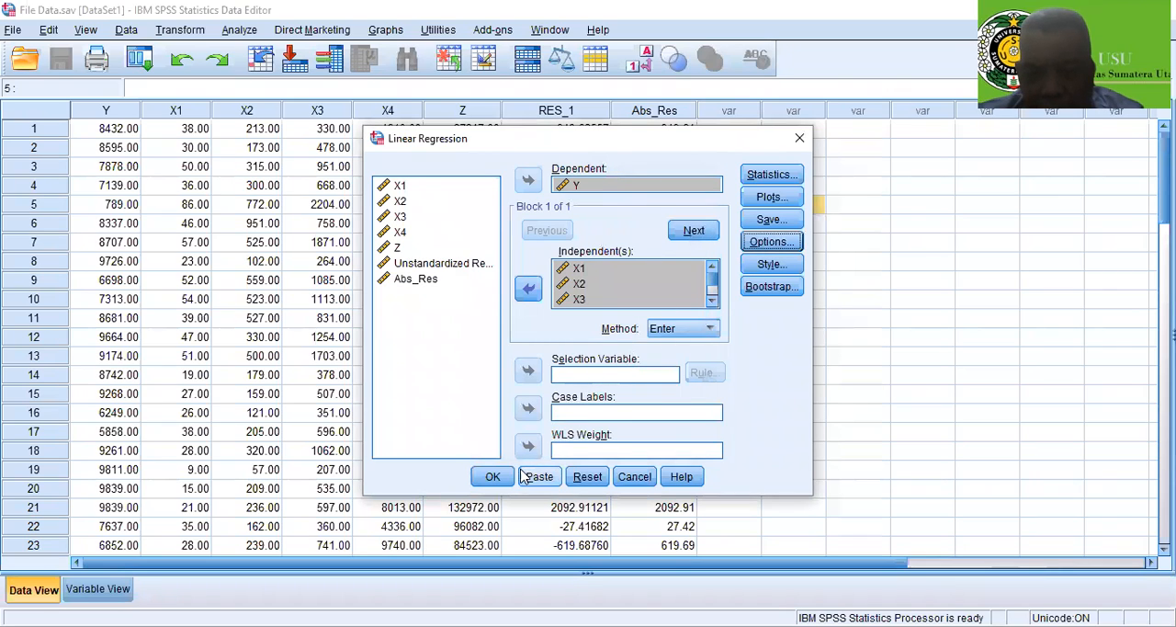
{"action": "left_click", "coordinate": [494, 477]}
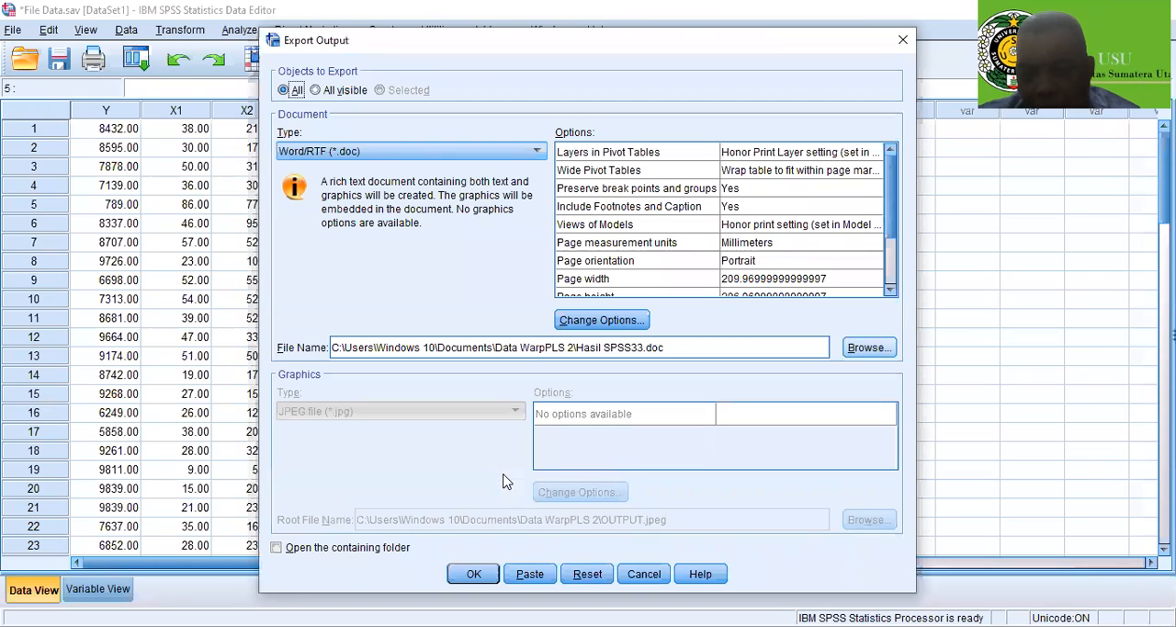
Browse for a location for the Word/RTF output export and go to the DATA (D:) drive
{"action": "key", "text": "alt+b"}
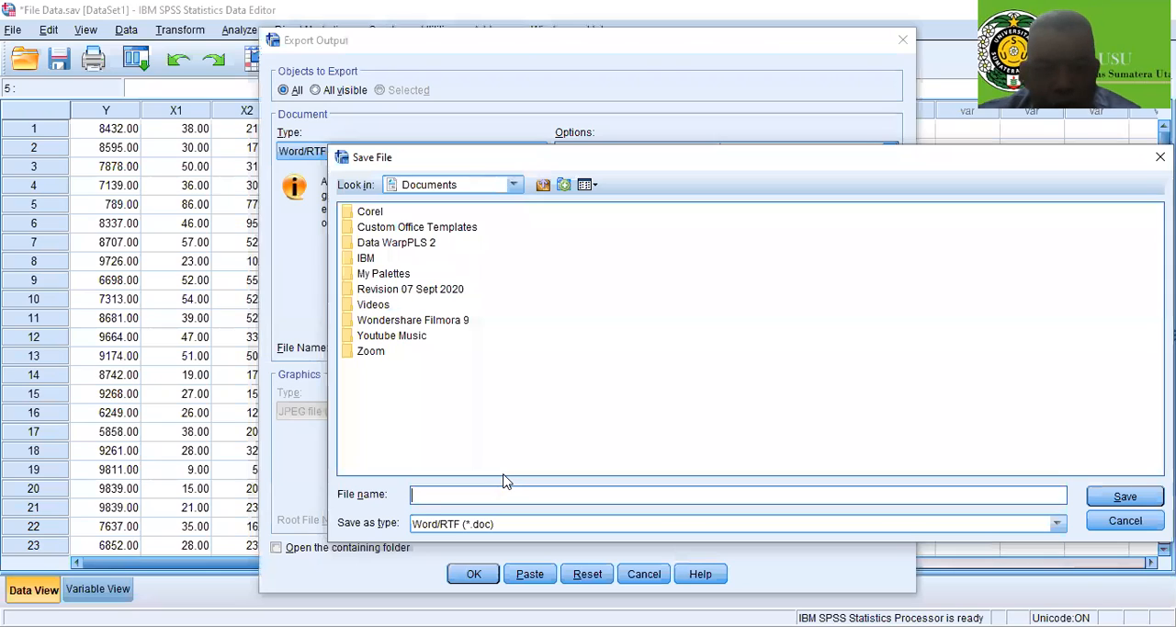
{"action": "key", "text": "BackSpace"}
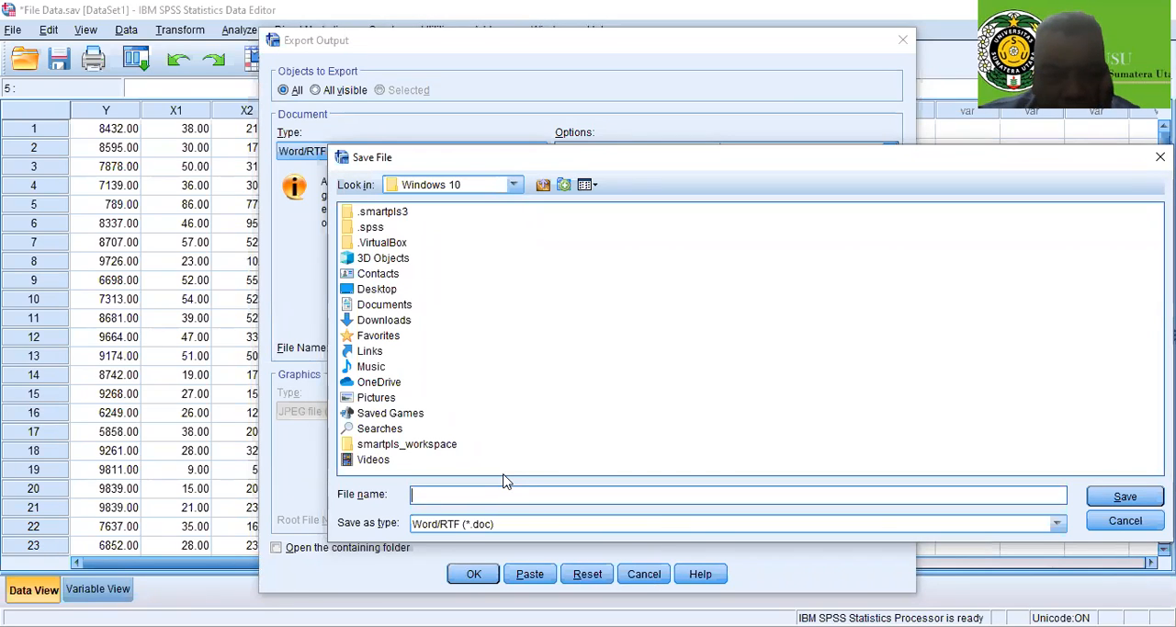
{"action": "key", "text": "BackSpace"}
{"action": "key", "text": "BackSpace"}
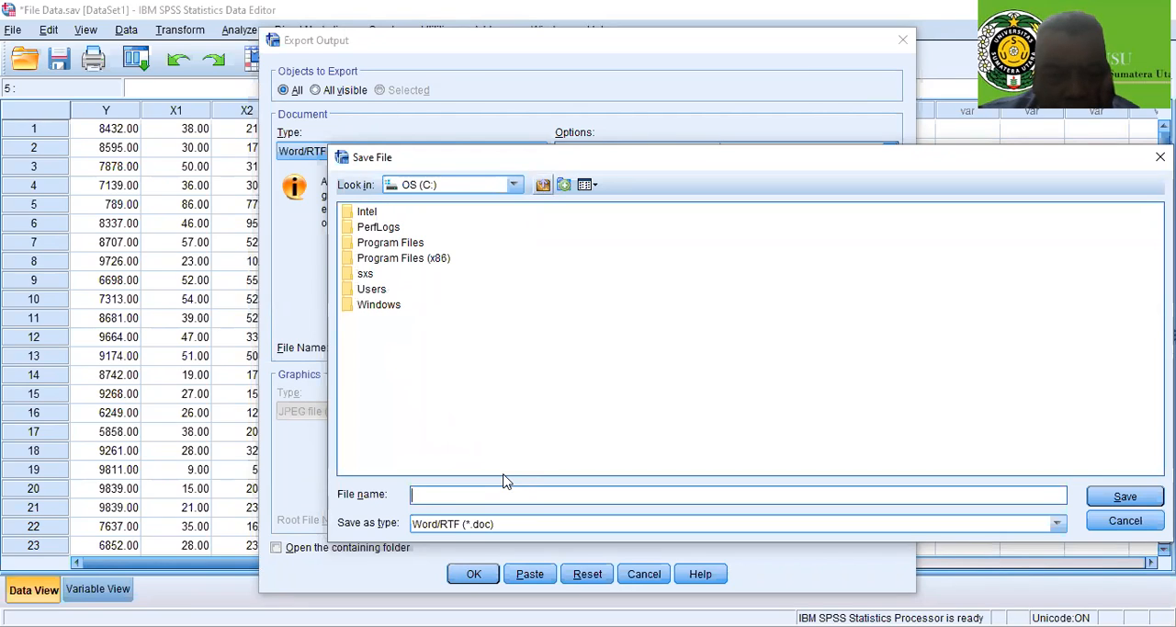
{"action": "key", "text": "BackSpace"}
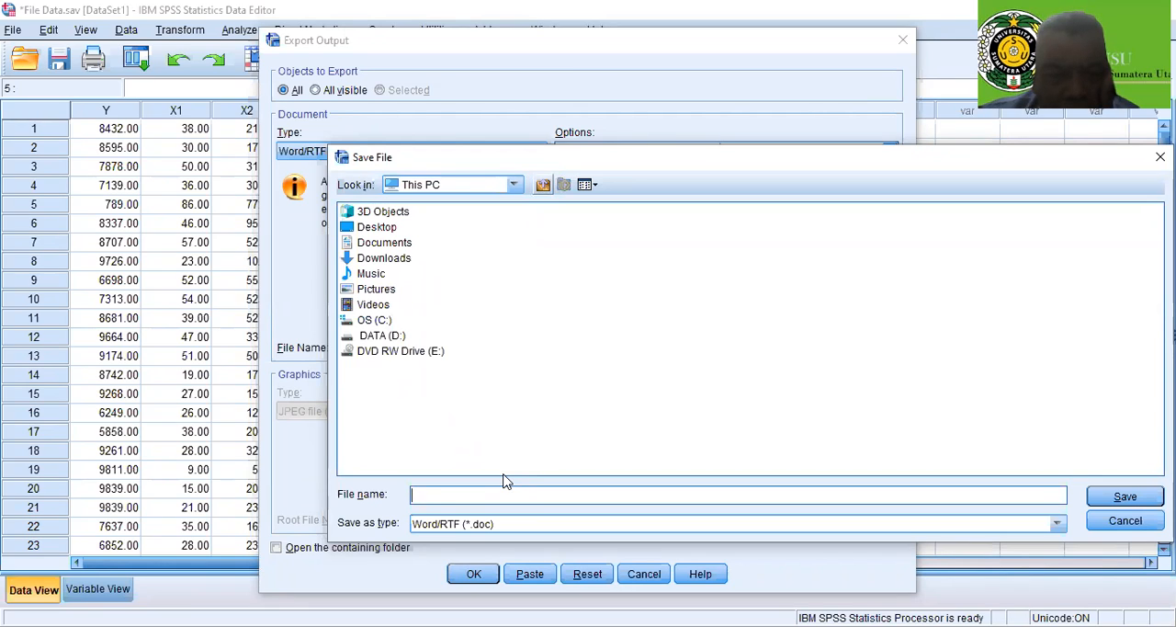
{"action": "key", "text": "Down"}
{"action": "key", "text": "Return"}
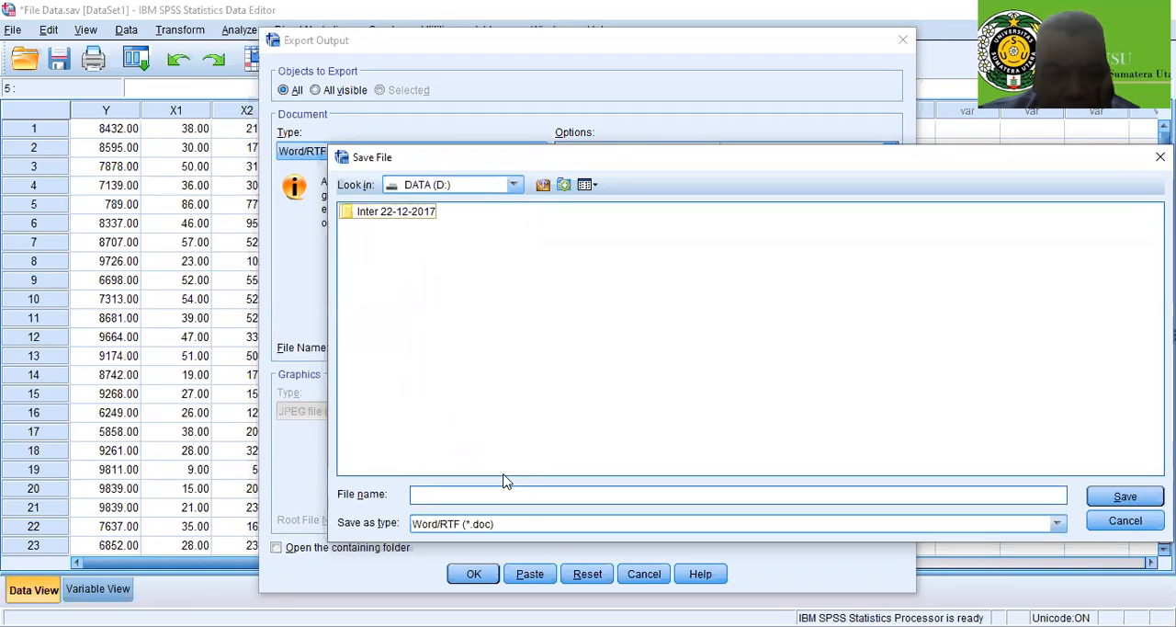
Open the folder Inter 22-12-2017, its subfolder My Research 06 Jan 2019 and in that D 17 Sept 2012
{"action": "key", "text": "Down"}
{"action": "key", "text": "Return"}
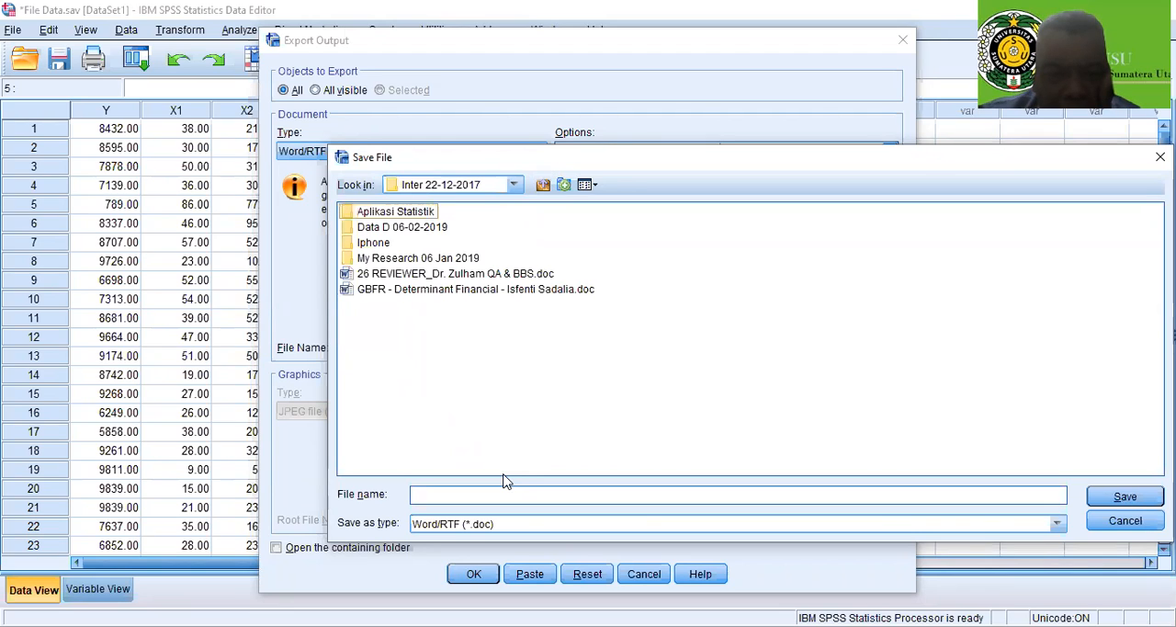
{"action": "key", "text": "Down"}
{"action": "key", "text": "Down"}
{"action": "key", "text": "Down"}
{"action": "key", "text": "Return"}
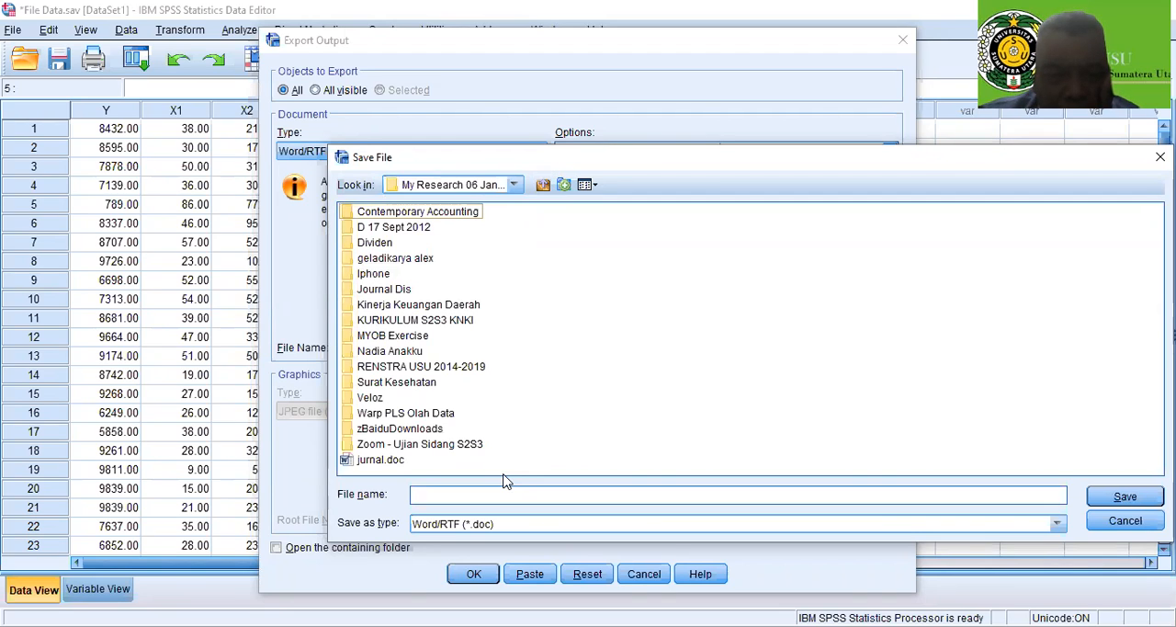
{"action": "key", "text": "Down"}
{"action": "key", "text": "F2"}
{"action": "key", "text": "Escape"}
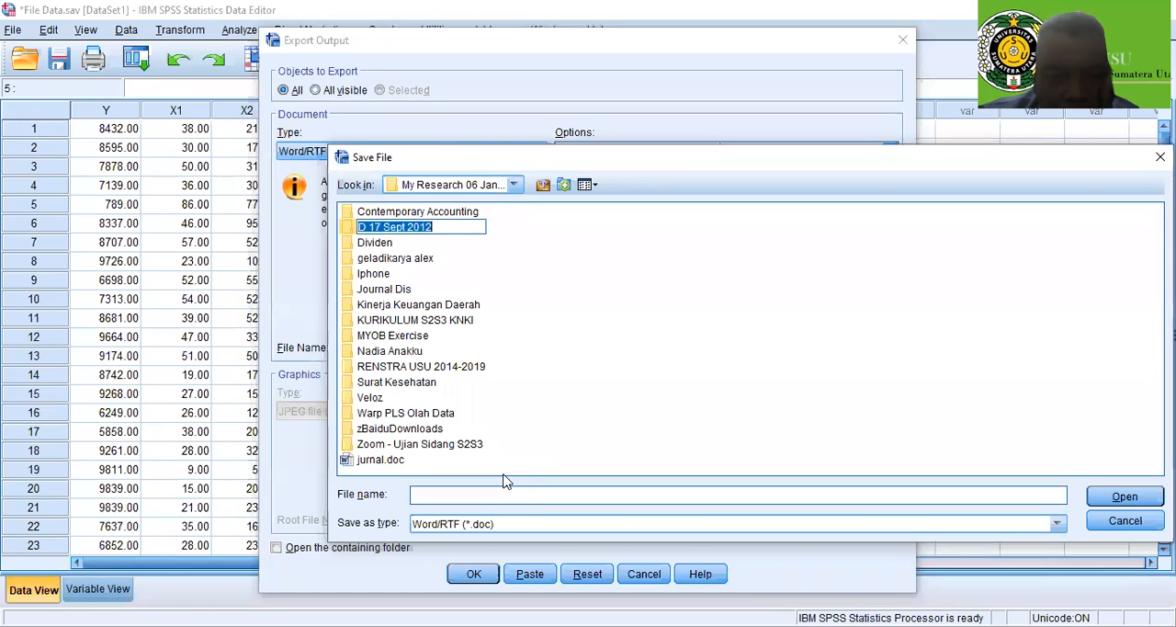
{"action": "key", "text": "Return"}
Go through All PPt and S1 Bahan MK Statistika to the SPSS Jurnal Internasional folder as the save location
{"action": "scroll", "coordinate": [504, 476], "scroll_direction": "down", "scroll_amount": 2}
{"action": "scroll", "coordinate": [504, 476], "scroll_direction": "up", "scroll_amount": 2}
{"action": "scroll", "coordinate": [504, 476], "scroll_direction": "down", "scroll_amount": 1}
{"action": "scroll", "coordinate": [504, 476], "scroll_direction": "up", "scroll_amount": 1}
{"action": "key", "text": "Down"}
{"action": "key", "text": "Return"}
{"action": "scroll", "coordinate": [504, 480], "scroll_direction": "down", "scroll_amount": 3}
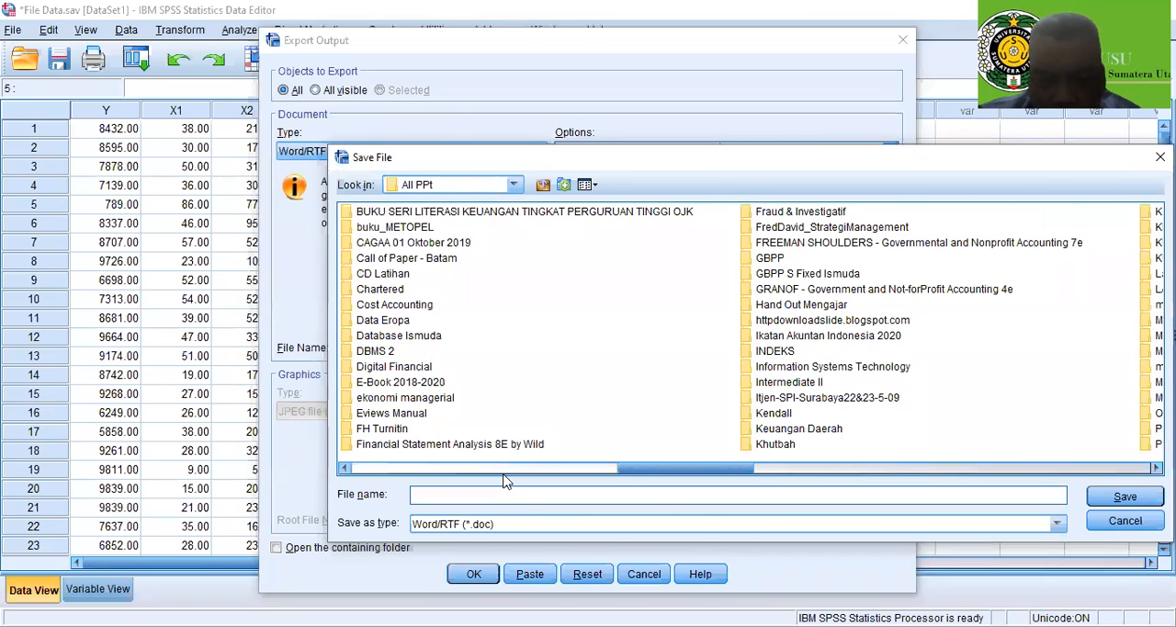
{"action": "scroll", "coordinate": [504, 480], "scroll_direction": "down", "scroll_amount": 2}
{"action": "scroll", "coordinate": [503, 480], "scroll_direction": "down", "scroll_amount": 2}
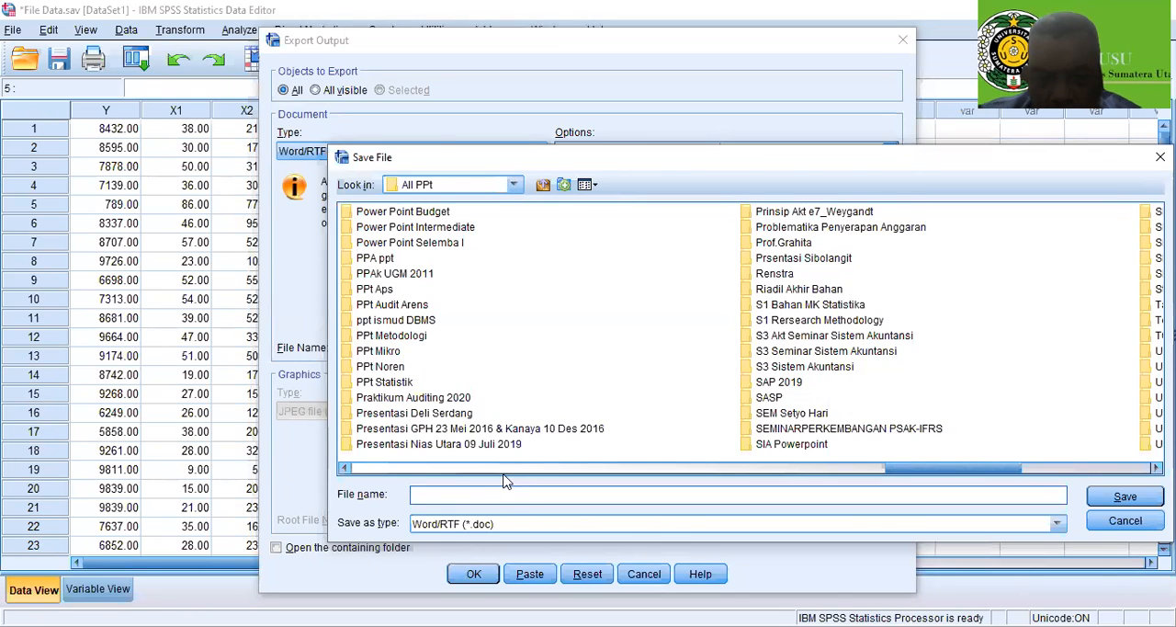
{"action": "double_click", "coordinate": [811, 304]}
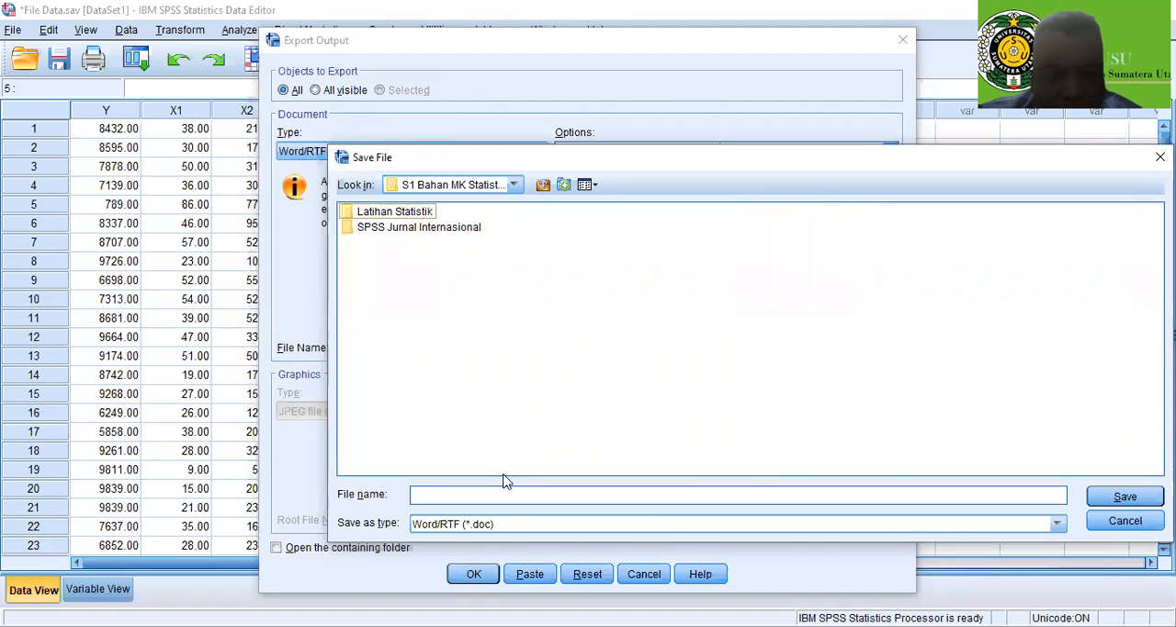
{"action": "double_click", "coordinate": [420, 226]}
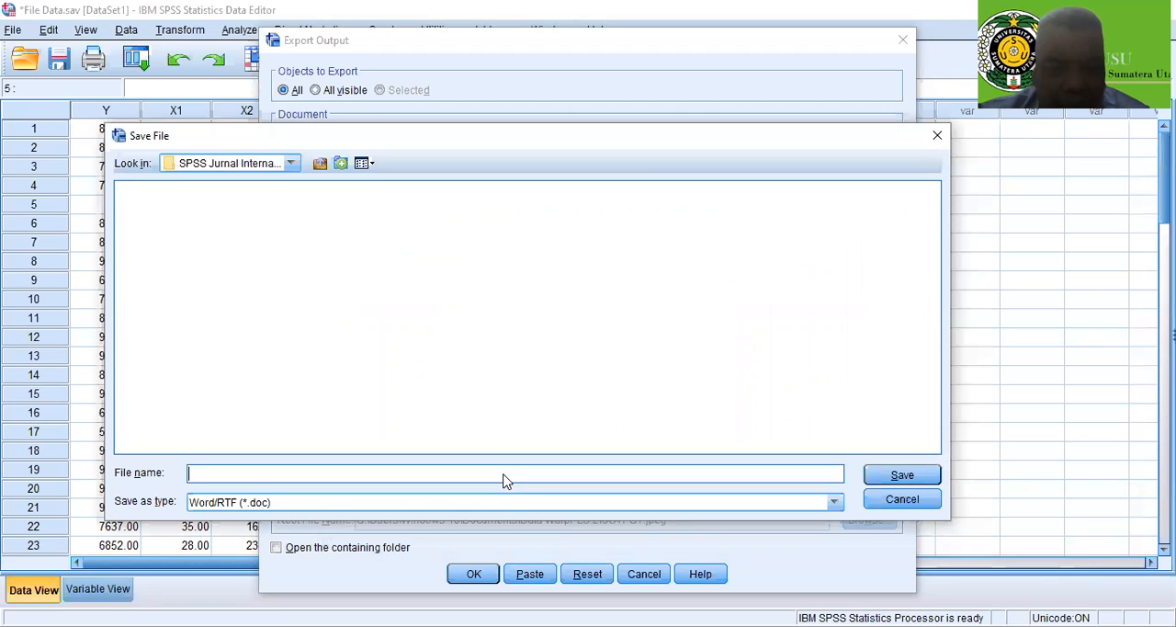
Name the export file "Output SPSS Word Version" and export all the output as a Word/RTF document
{"action": "type", "text": "Ou"}
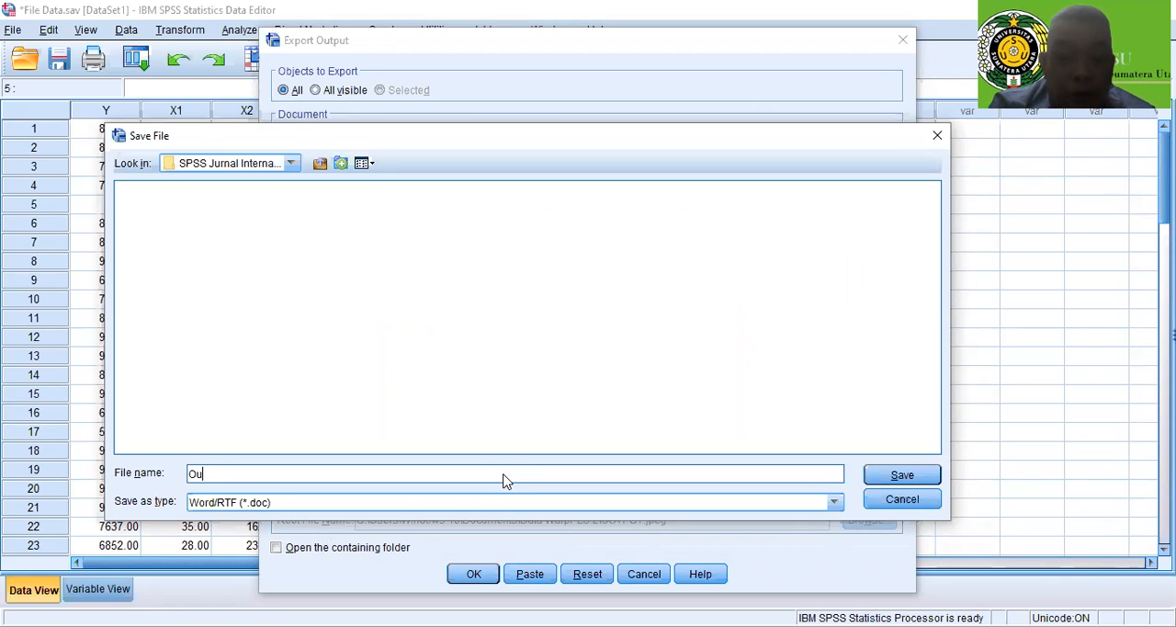
{"action": "type", "text": "tput "}
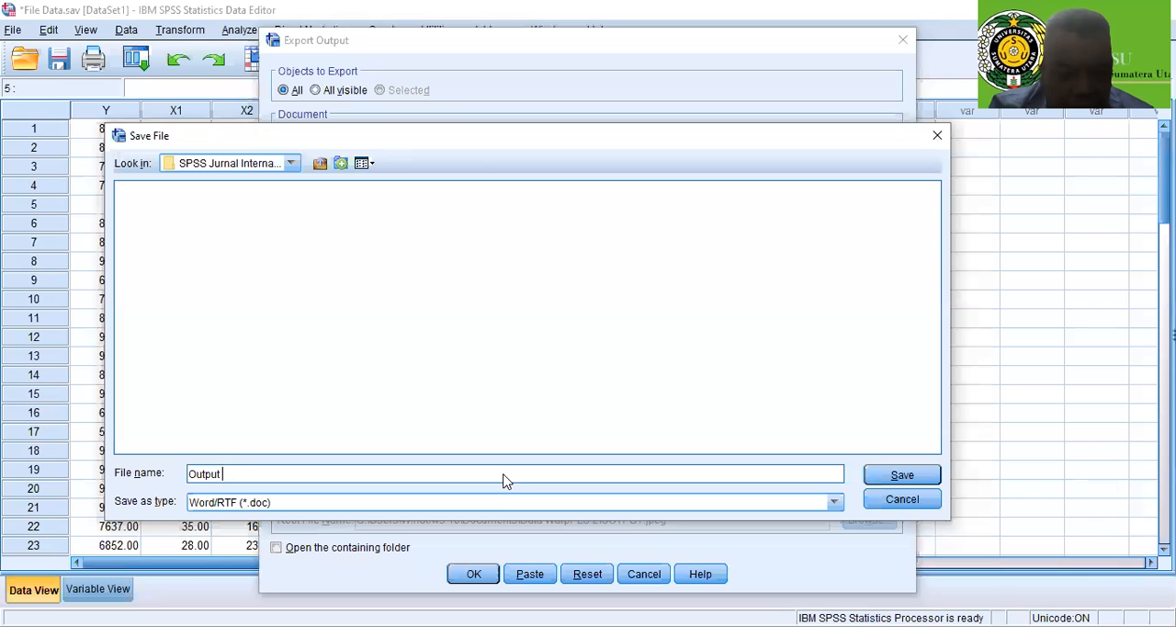
{"action": "type", "text": "SPSS"}
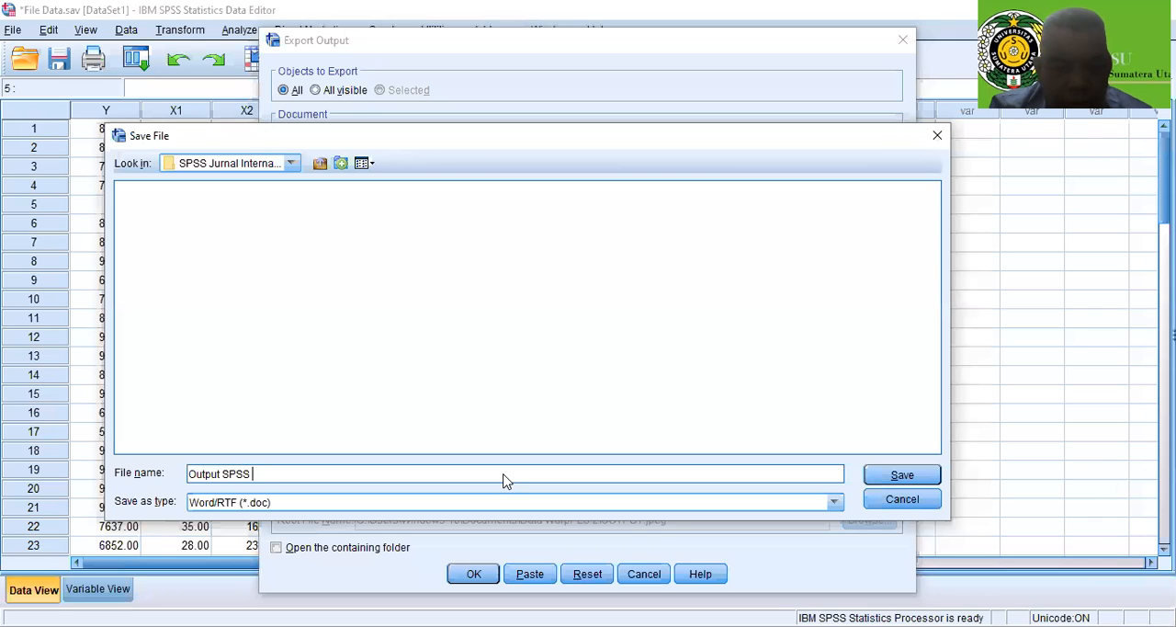
{"action": "type", "text": "Word Version"}
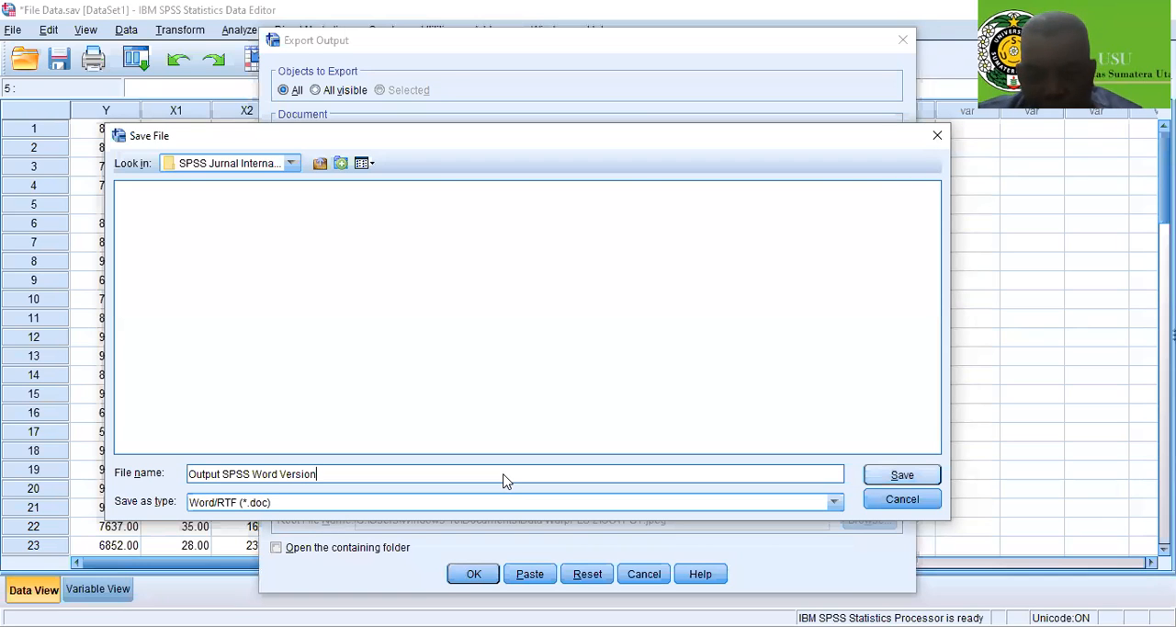
{"action": "key", "text": "Return"}
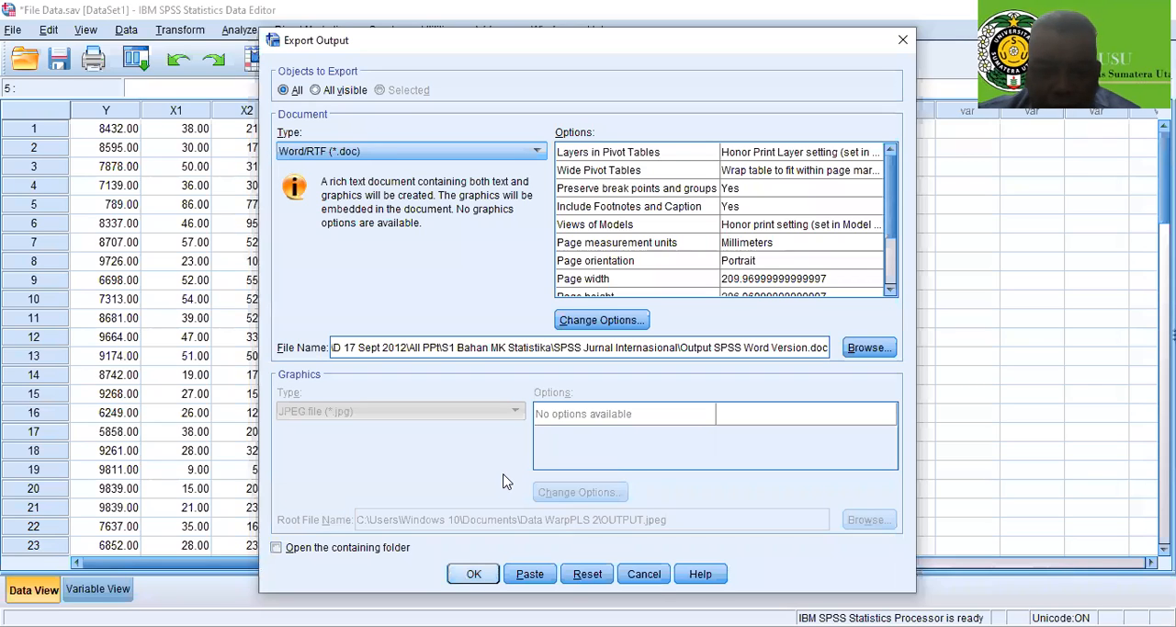
{"action": "key", "text": "Return"}
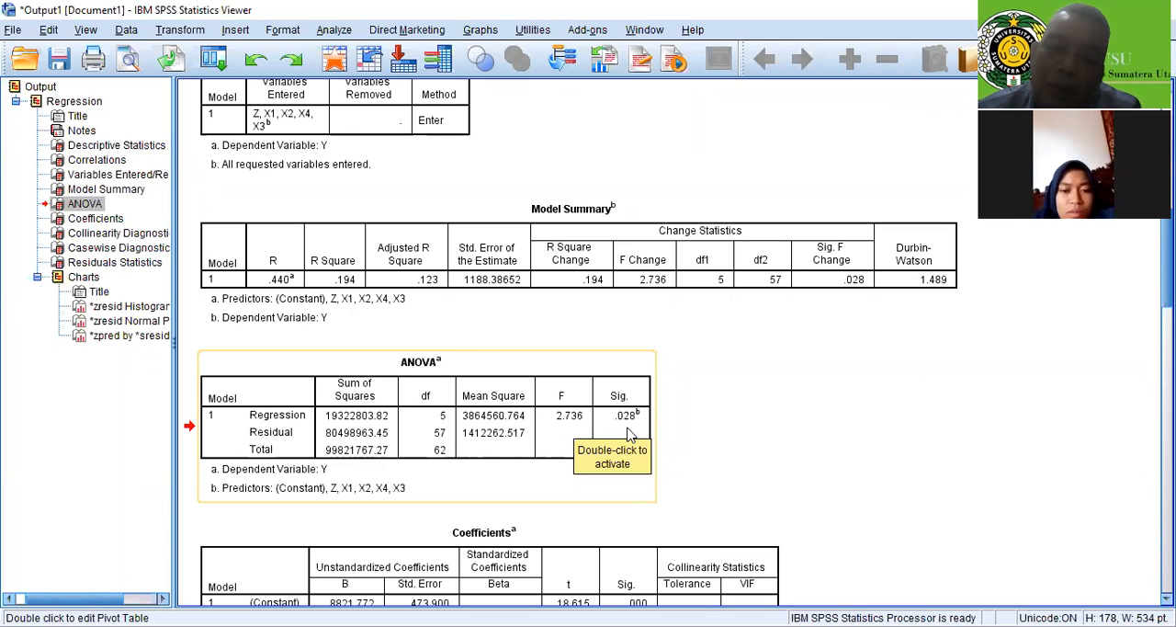
Examine the Coefficients table's significance and VIF values, the Collinearity and Casewise Diagnostics, and the Residuals Statistics
{"action": "scroll", "coordinate": [629, 437], "scroll_direction": "down", "scroll_amount": 3}
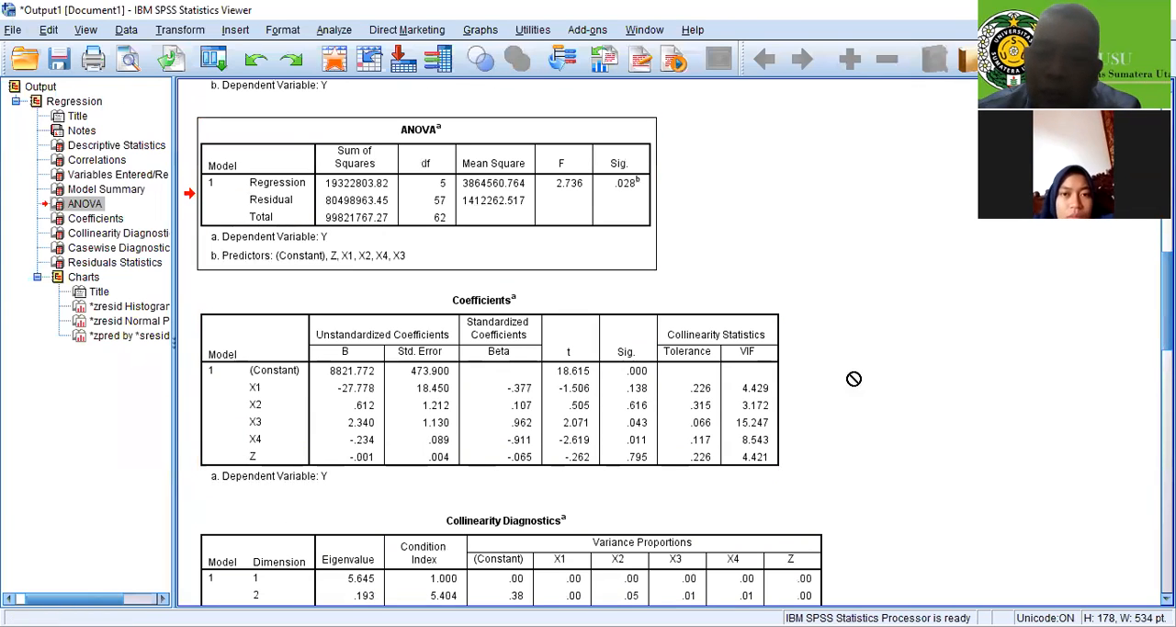
{"action": "left_click", "coordinate": [629, 358]}
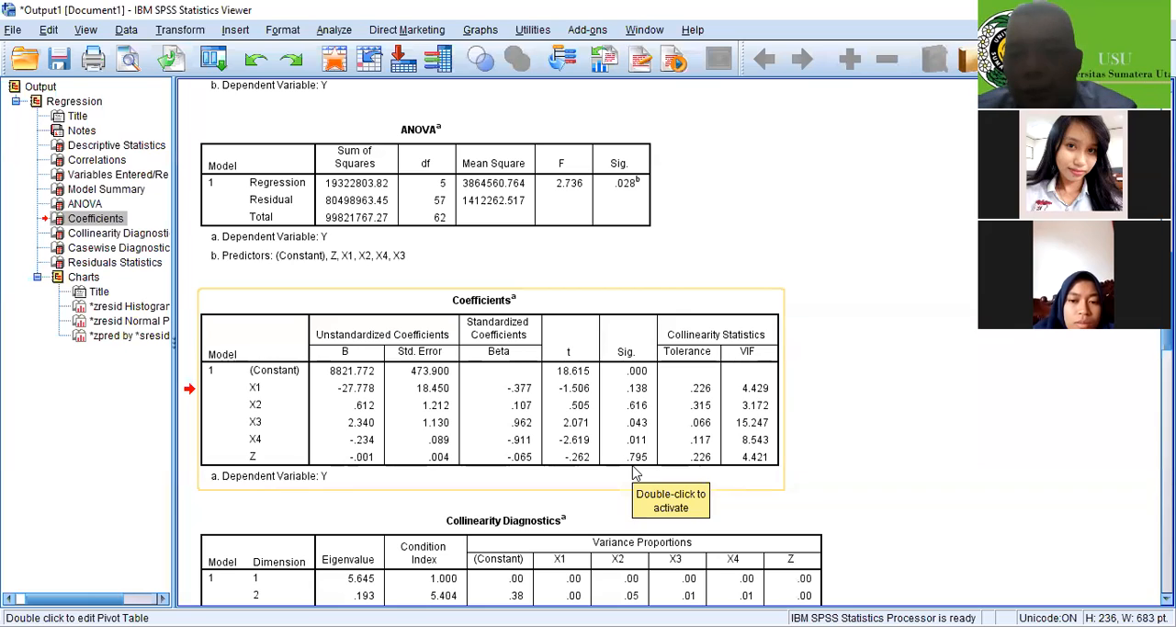
{"action": "scroll", "coordinate": [634, 474], "scroll_direction": "down", "scroll_amount": 2}
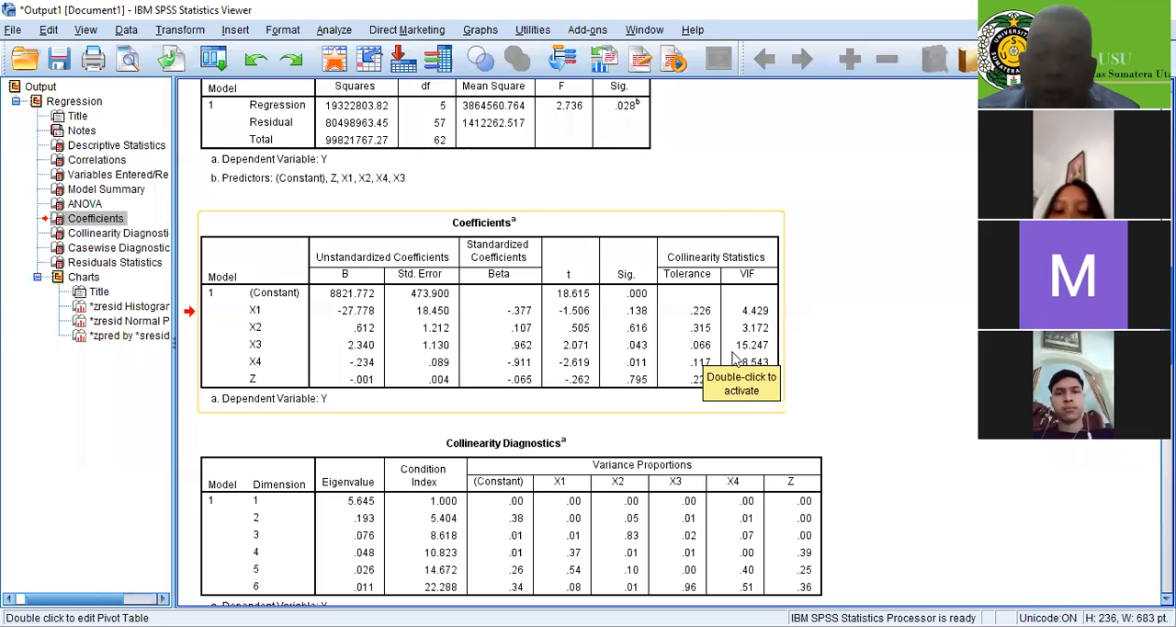
{"action": "scroll", "coordinate": [735, 357], "scroll_direction": "down", "scroll_amount": 3}
{"action": "scroll", "coordinate": [736, 357], "scroll_direction": "down", "scroll_amount": 4}
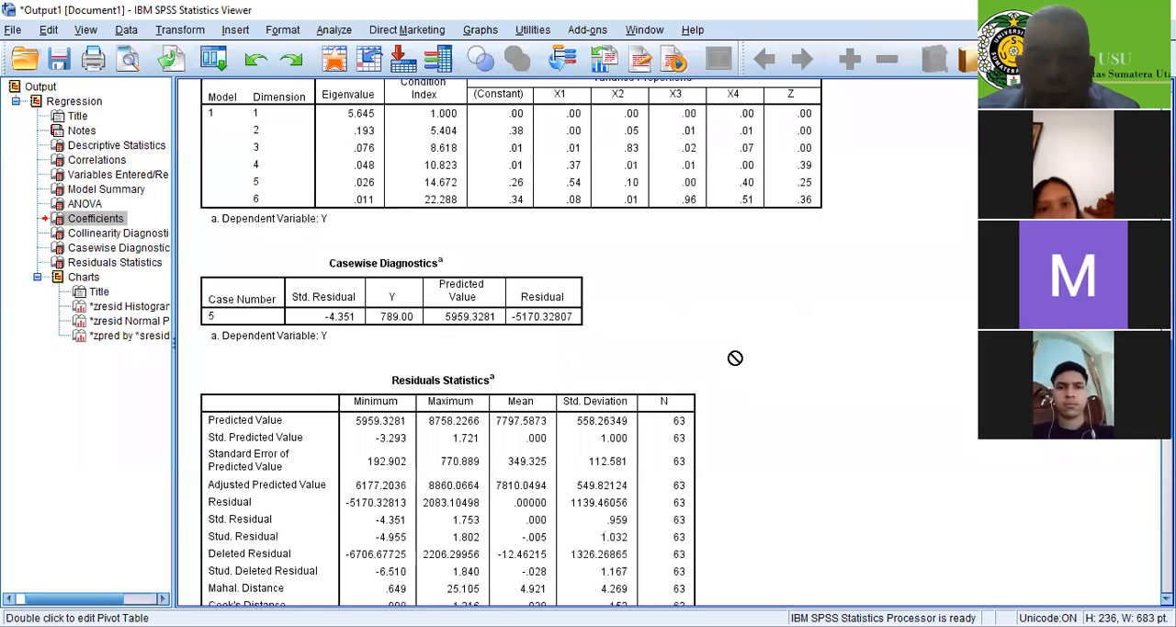
Examine the remaining Residuals Statistics and the histogram of the regression standardized residuals for Y
{"action": "scroll", "coordinate": [735, 358], "scroll_direction": "down", "scroll_amount": 8}
{"action": "scroll", "coordinate": [785, 357], "scroll_direction": "up", "scroll_amount": 3}
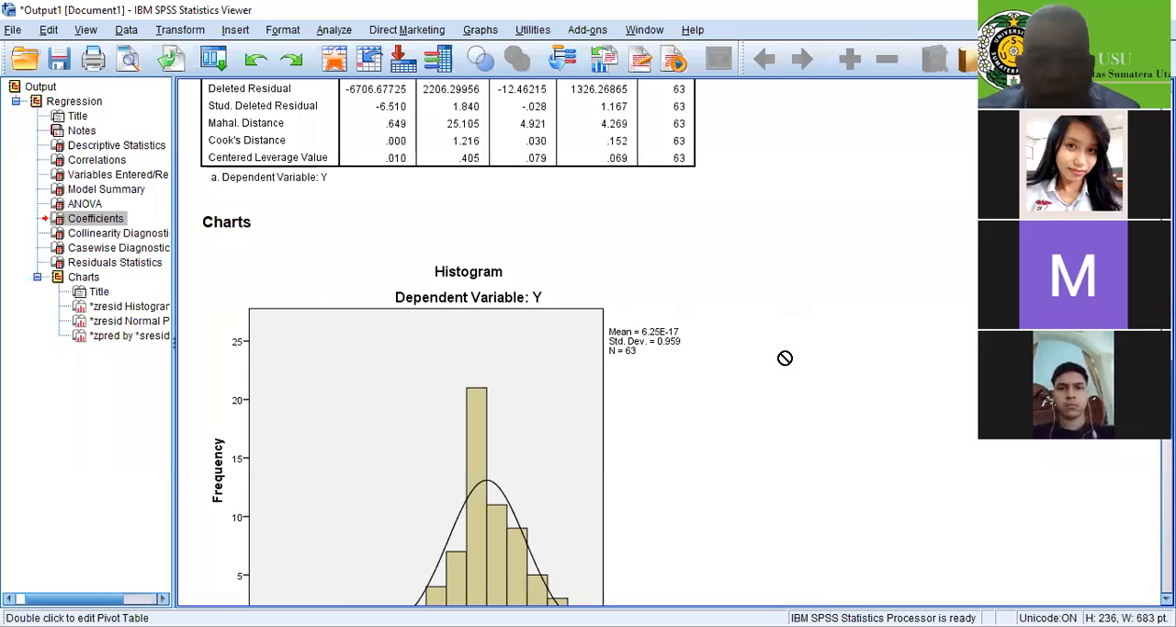
{"action": "scroll", "coordinate": [785, 358], "scroll_direction": "down", "scroll_amount": 3}
{"action": "left_click", "coordinate": [464, 257]}
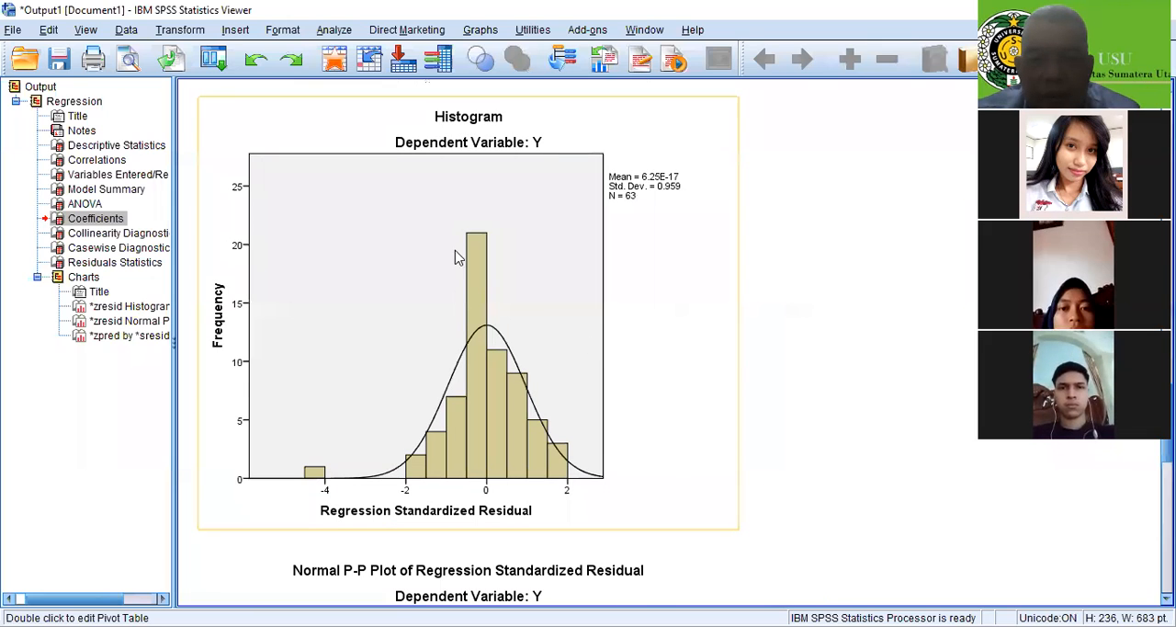
{"action": "left_click", "coordinate": [629, 281]}
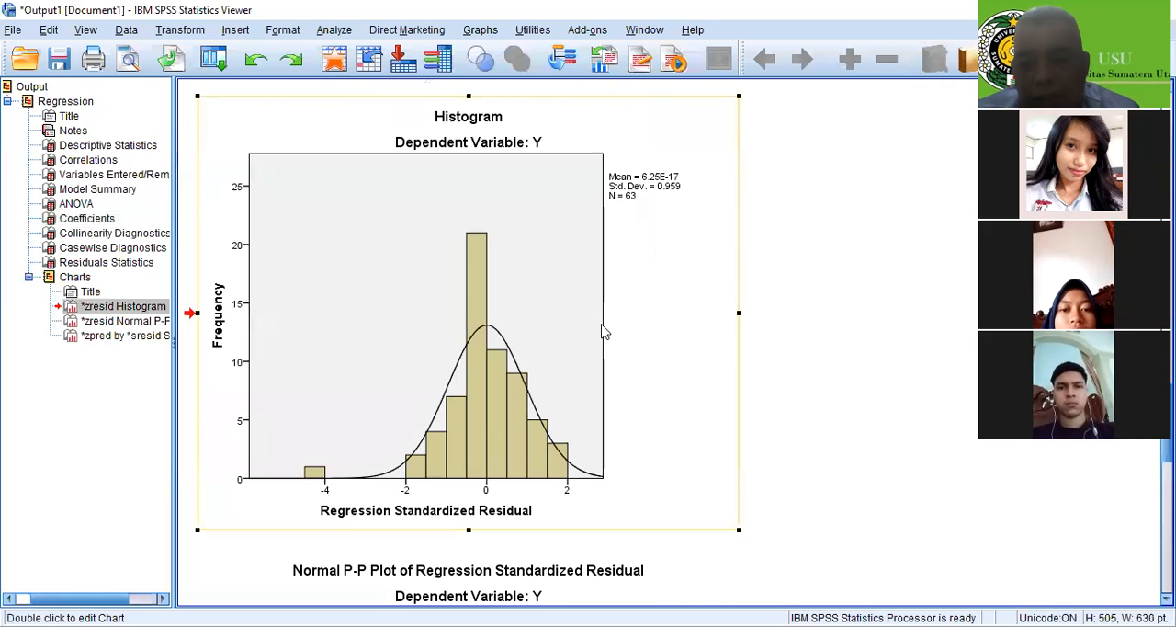
{"action": "left_click_drag", "start_coordinate": [603, 485], "coordinate": [580, 544]}
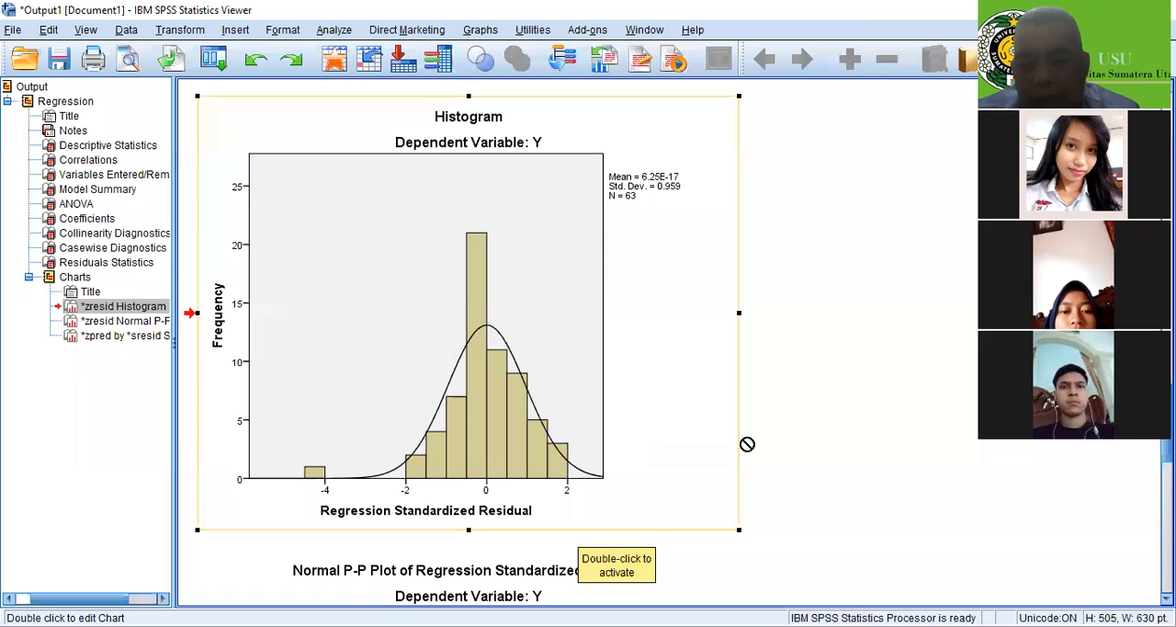
Recheck the collinearity, casewise and residuals tables, and examine the Normal P-P plot and the residual scatterplot
{"action": "scroll", "coordinate": [749, 443], "scroll_direction": "up", "scroll_amount": 3}
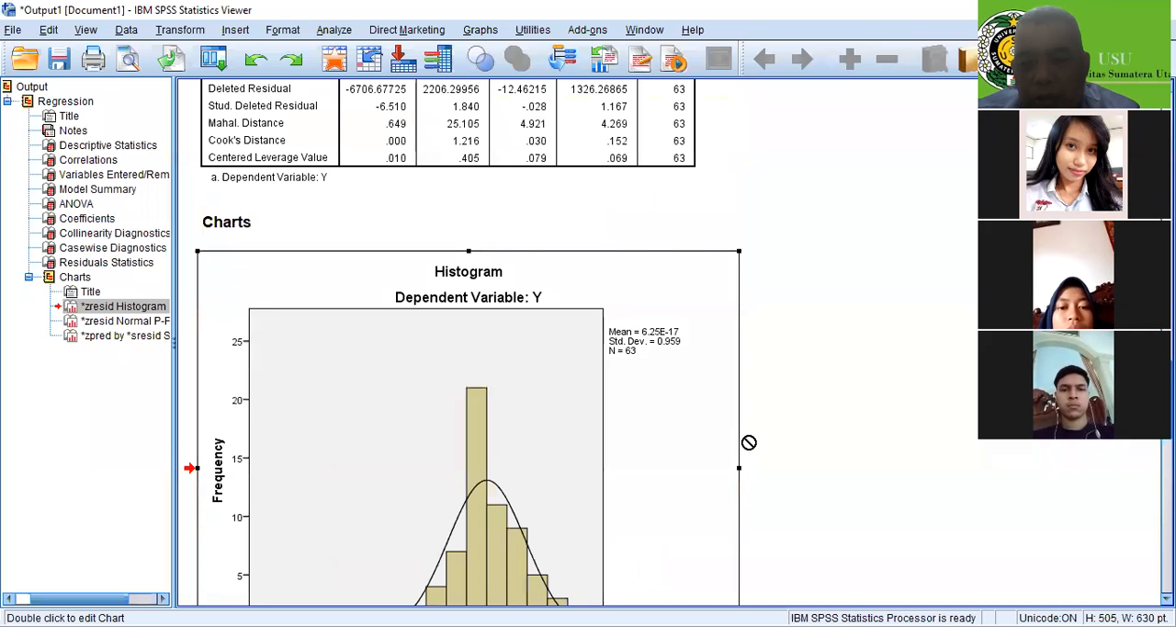
{"action": "scroll", "coordinate": [750, 442], "scroll_direction": "up", "scroll_amount": 4}
{"action": "scroll", "coordinate": [749, 438], "scroll_direction": "up", "scroll_amount": 5}
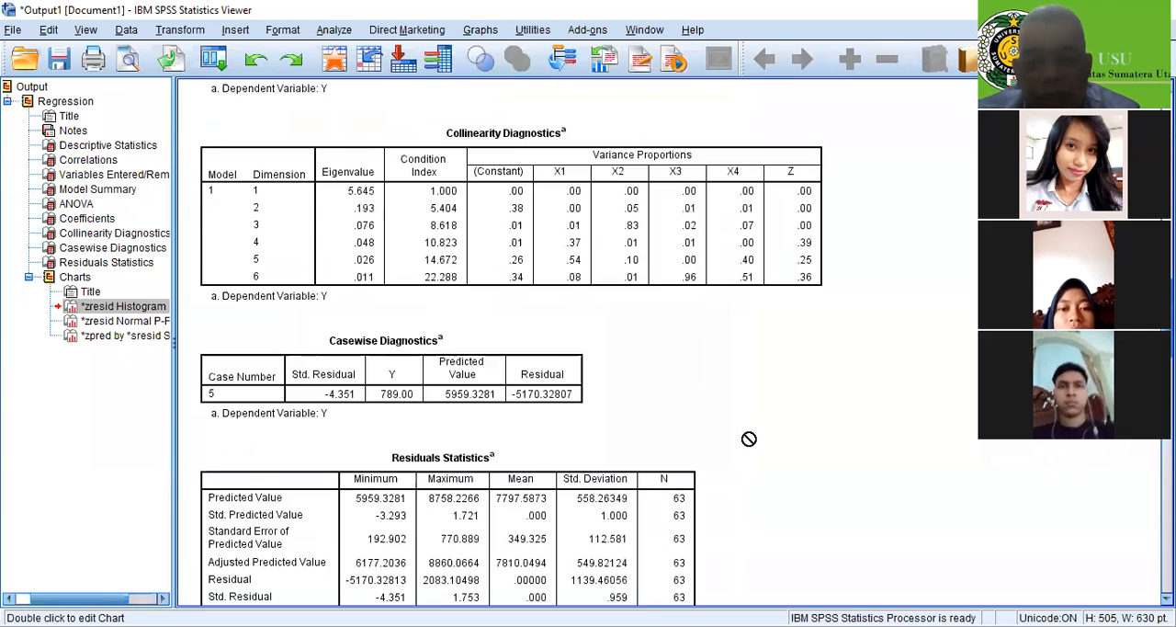
{"action": "scroll", "coordinate": [750, 438], "scroll_direction": "up", "scroll_amount": 1}
{"action": "scroll", "coordinate": [749, 438], "scroll_direction": "down", "scroll_amount": 4}
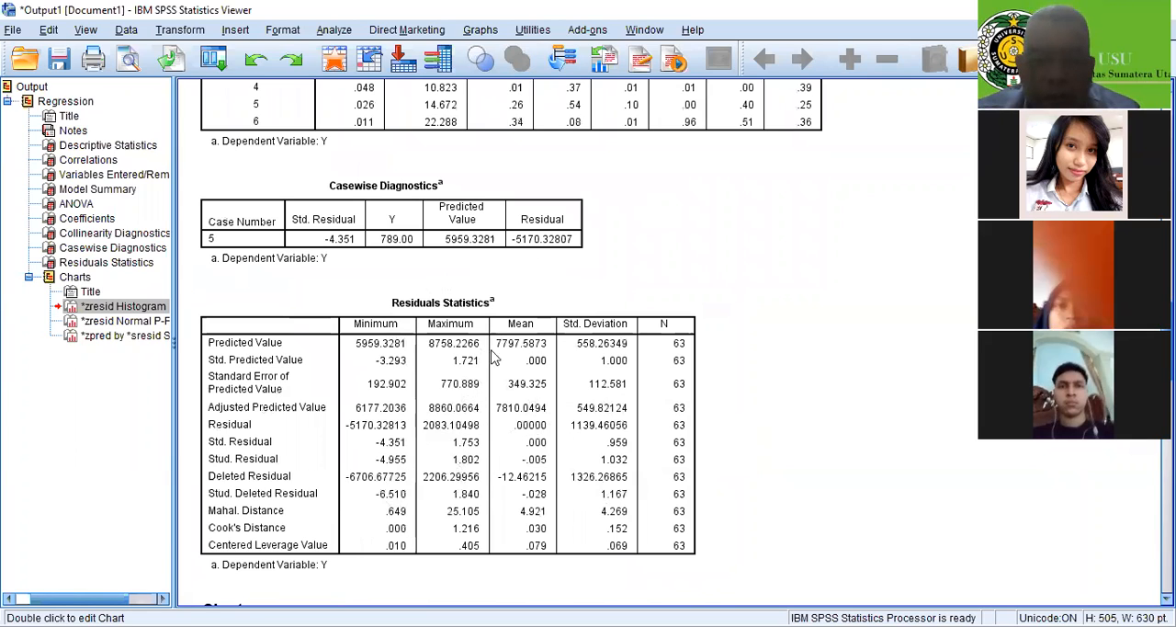
{"action": "scroll", "coordinate": [556, 294], "scroll_direction": "down", "scroll_amount": 10}
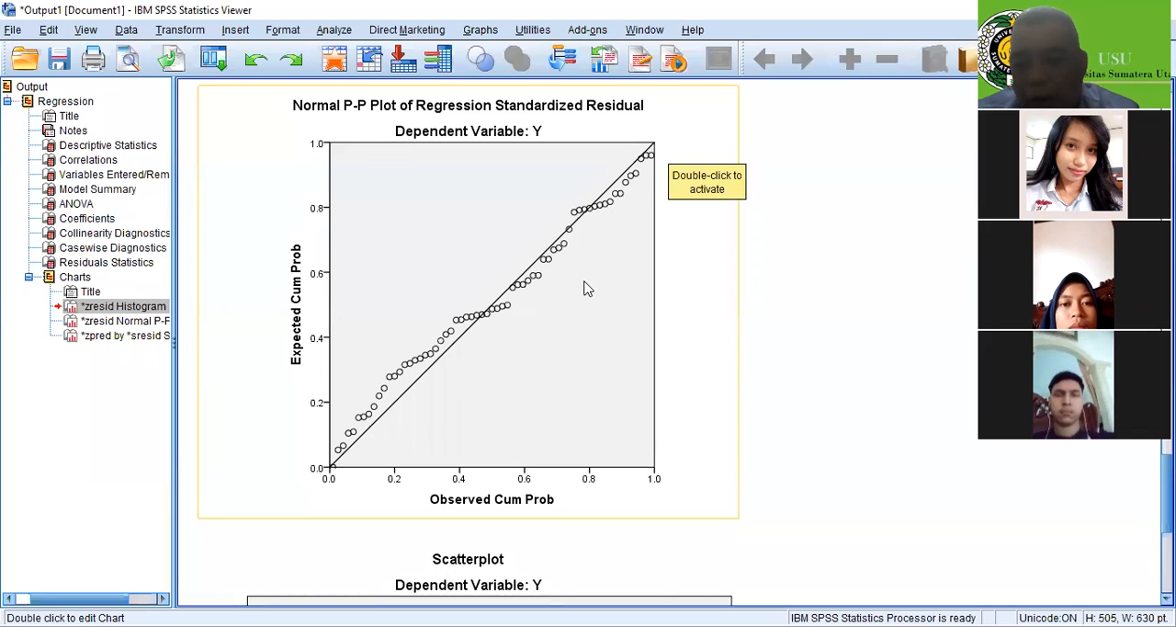
{"action": "scroll", "coordinate": [577, 327], "scroll_direction": "down", "scroll_amount": 5}
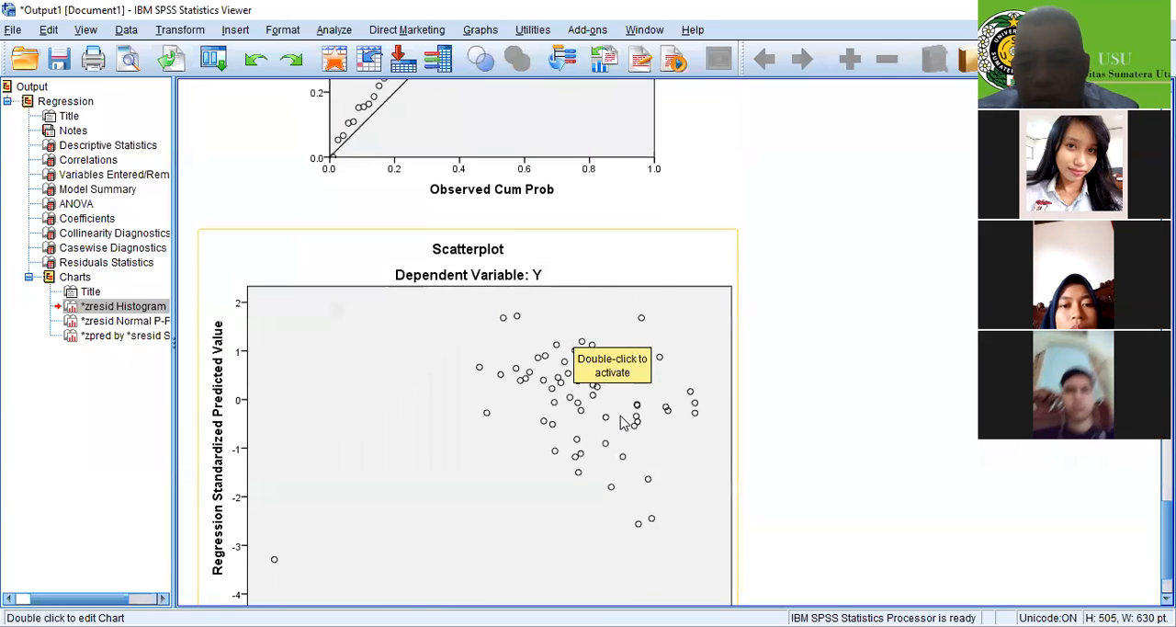
{"action": "scroll", "coordinate": [619, 424], "scroll_direction": "down", "scroll_amount": 1}
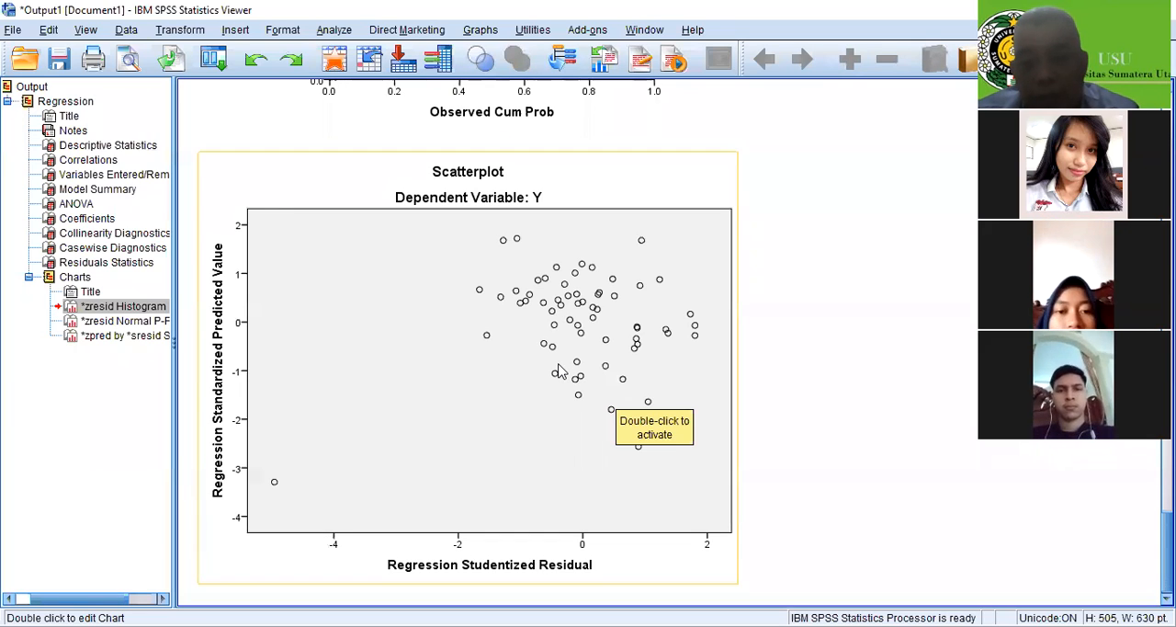
{"action": "scroll", "coordinate": [558, 371], "scroll_direction": "down", "scroll_amount": 1}
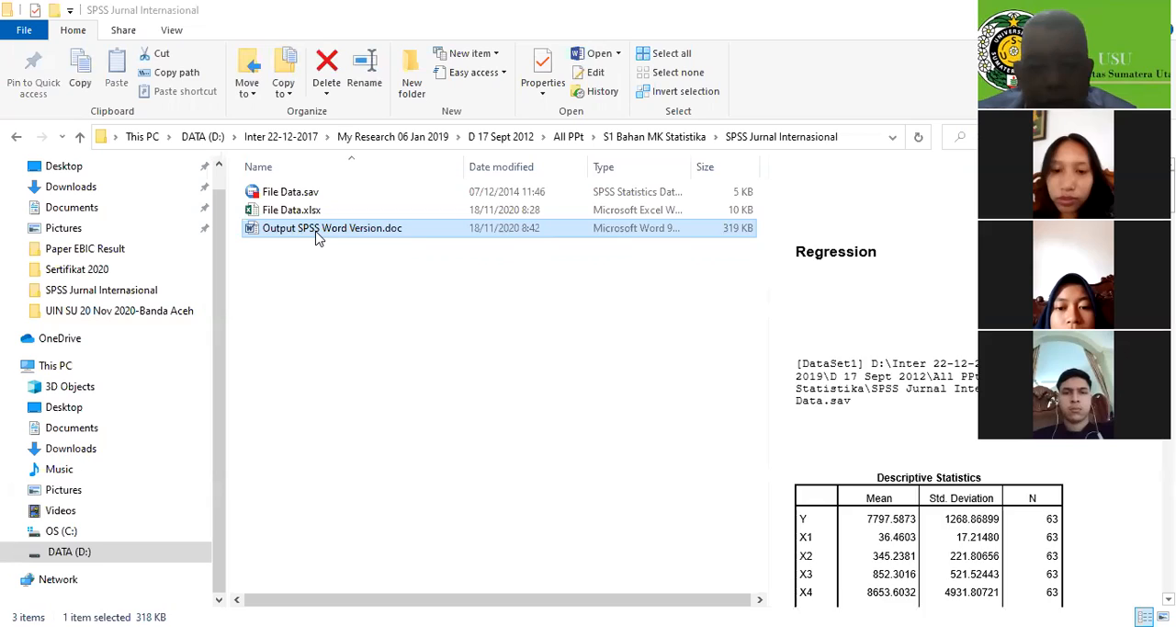
Open the exported "Output SPSS Word Version.doc" in Word and close the Navigation pane
{"action": "left_click", "coordinate": [386, 340]}
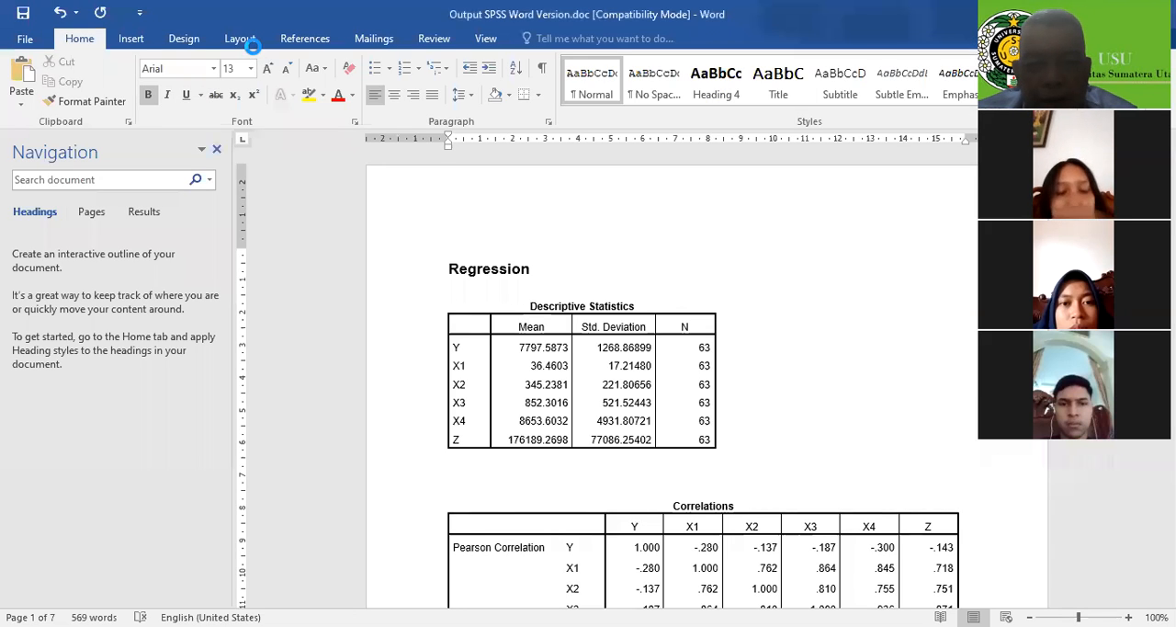
{"action": "left_click", "coordinate": [217, 149]}
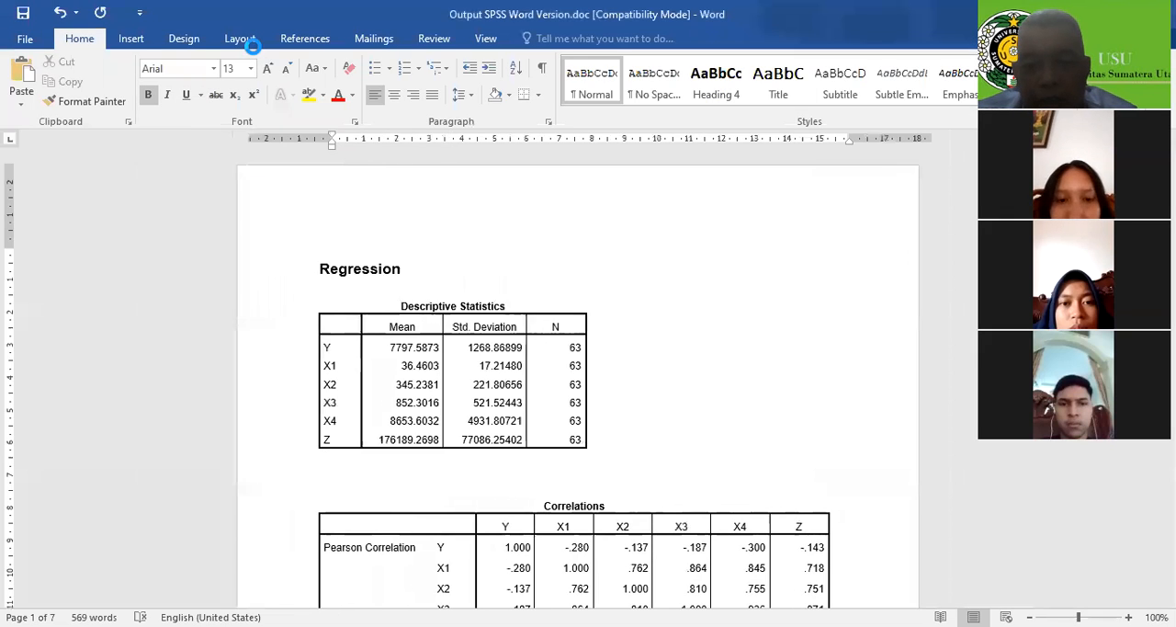
Change the page orientation to landscape for the whole document
{"action": "scroll", "coordinate": [588, 386], "scroll_direction": "down", "scroll_amount": 4}
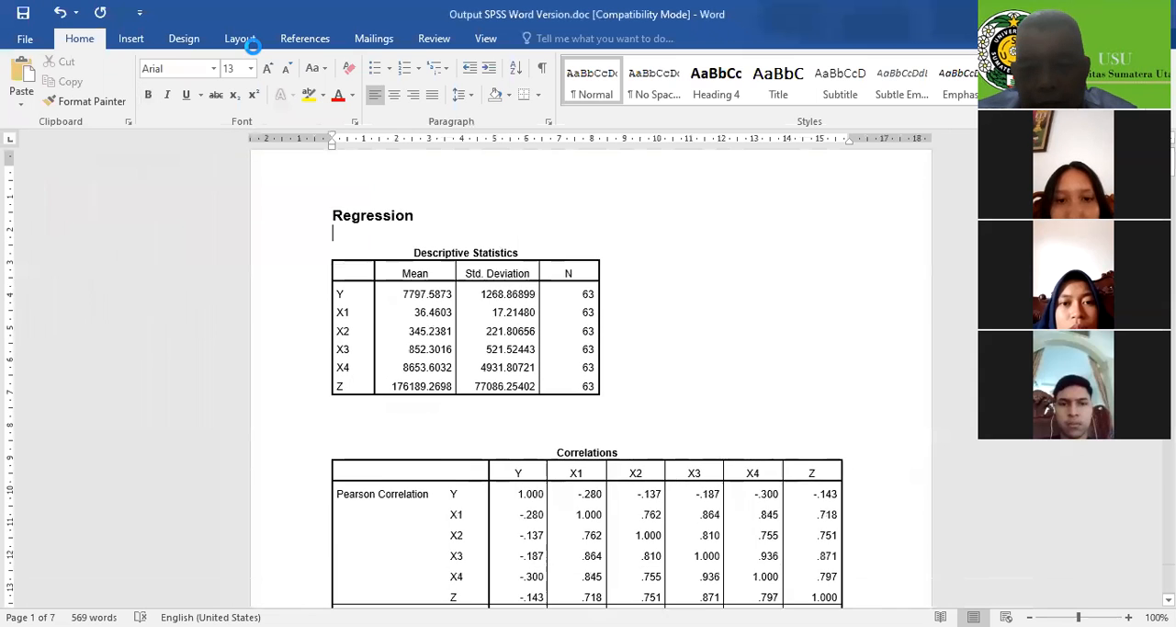
{"action": "scroll", "coordinate": [588, 386], "scroll_direction": "down", "scroll_amount": 10}
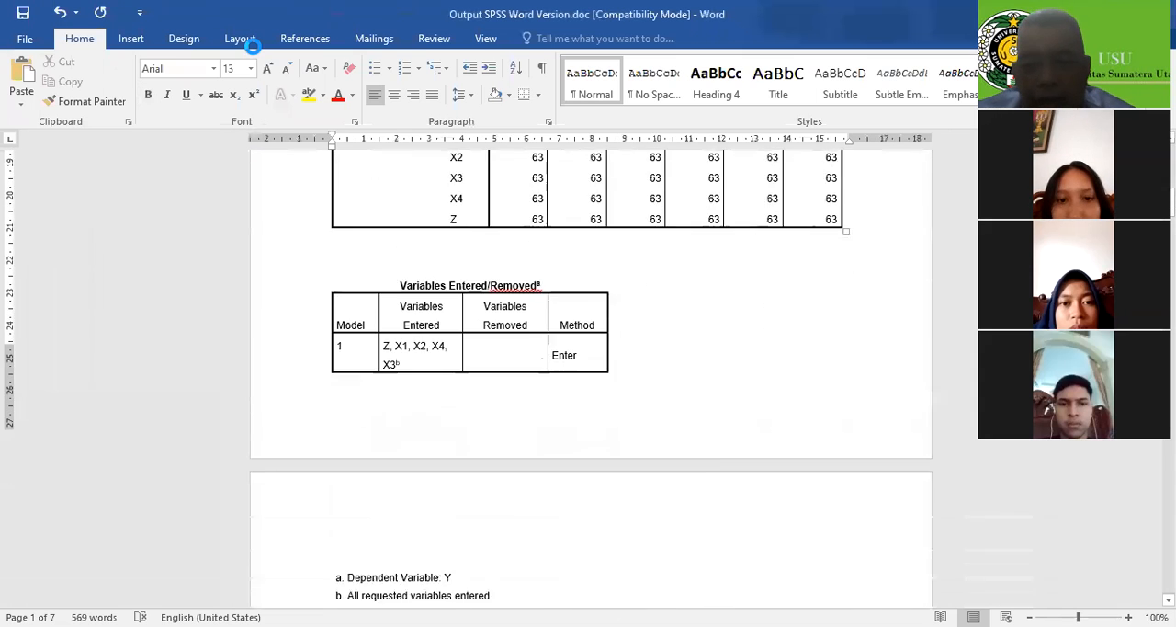
{"action": "scroll", "coordinate": [588, 386], "scroll_direction": "down", "scroll_amount": 3}
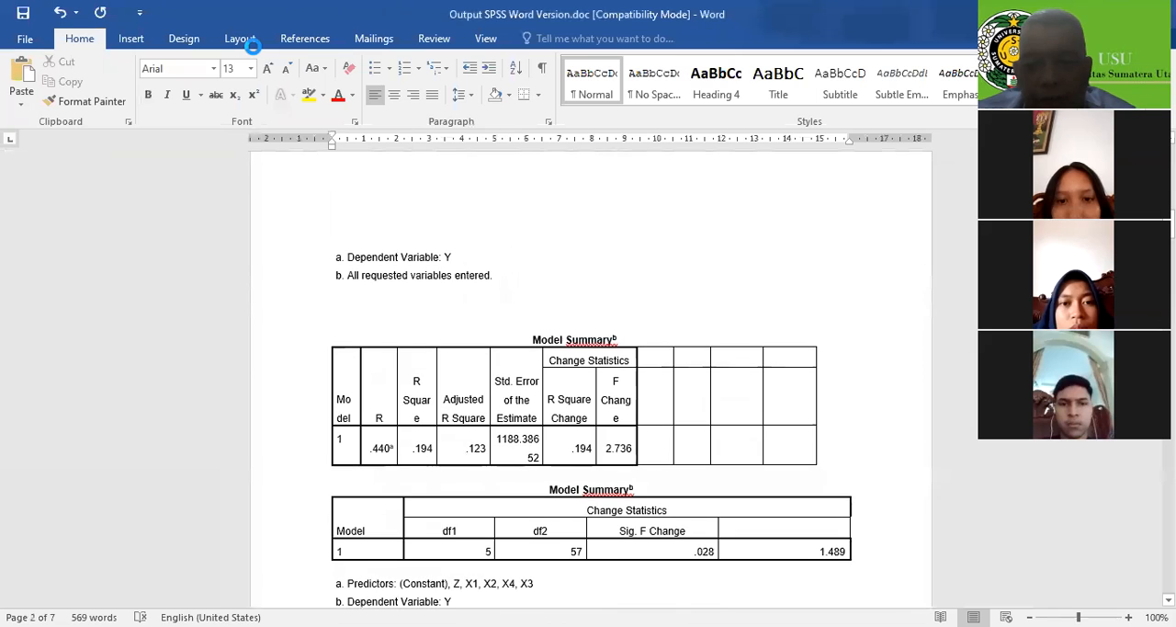
{"action": "scroll", "coordinate": [588, 386], "scroll_direction": "down", "scroll_amount": 2}
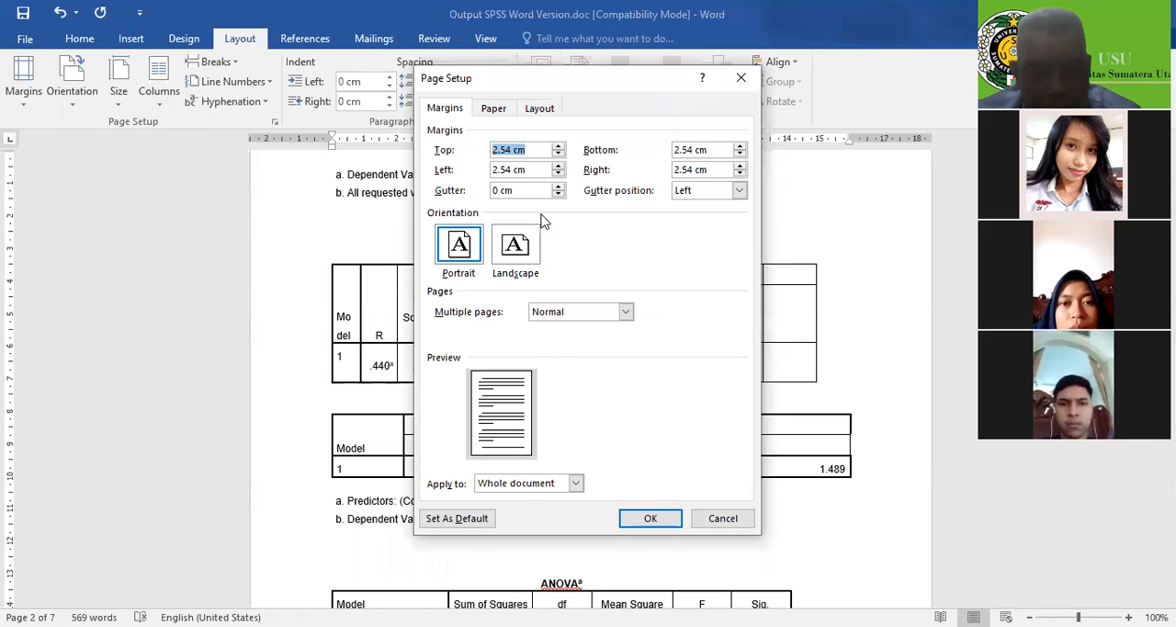
{"action": "left_click", "coordinate": [504, 256]}
{"action": "left_click", "coordinate": [652, 520]}
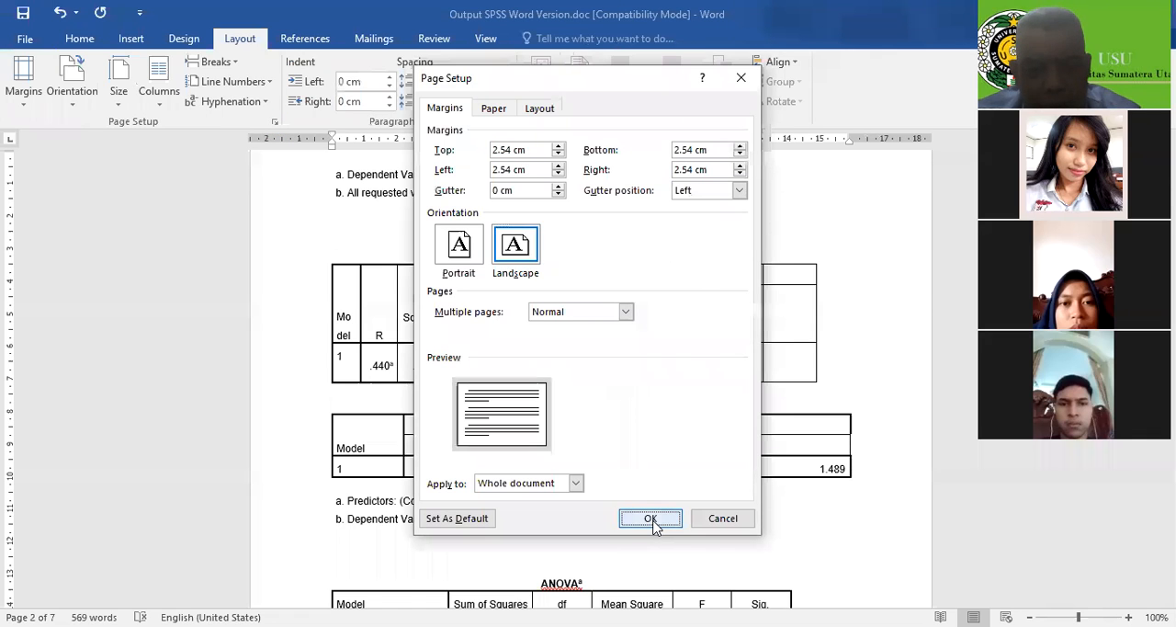
Examine how the Correlations and Model Summary tables are laid out in landscape, including the empty cells beside Change Statistics
{"action": "scroll", "coordinate": [669, 414], "scroll_direction": "up", "scroll_amount": 10}
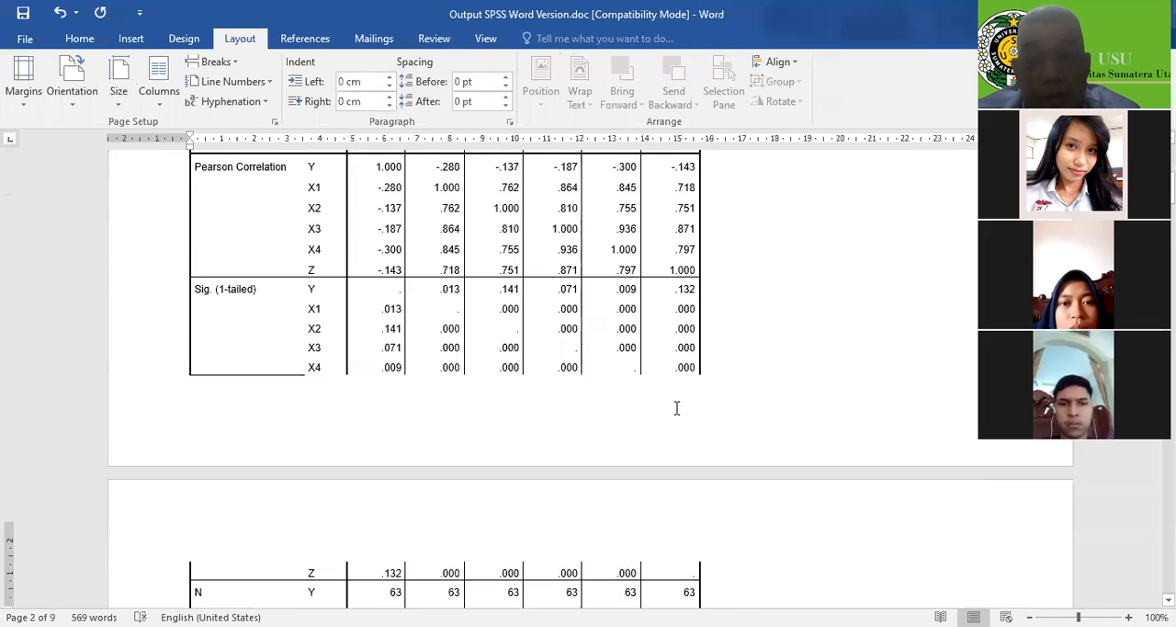
{"action": "scroll", "coordinate": [359, 360], "scroll_direction": "down", "scroll_amount": 10}
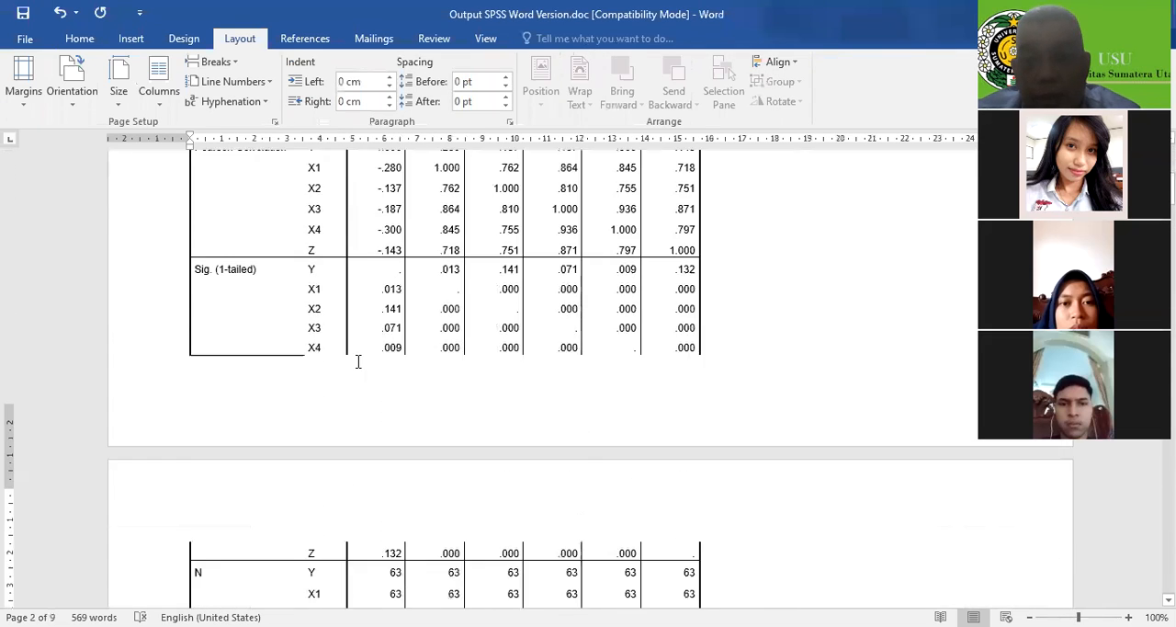
{"action": "scroll", "coordinate": [359, 361], "scroll_direction": "down", "scroll_amount": 8}
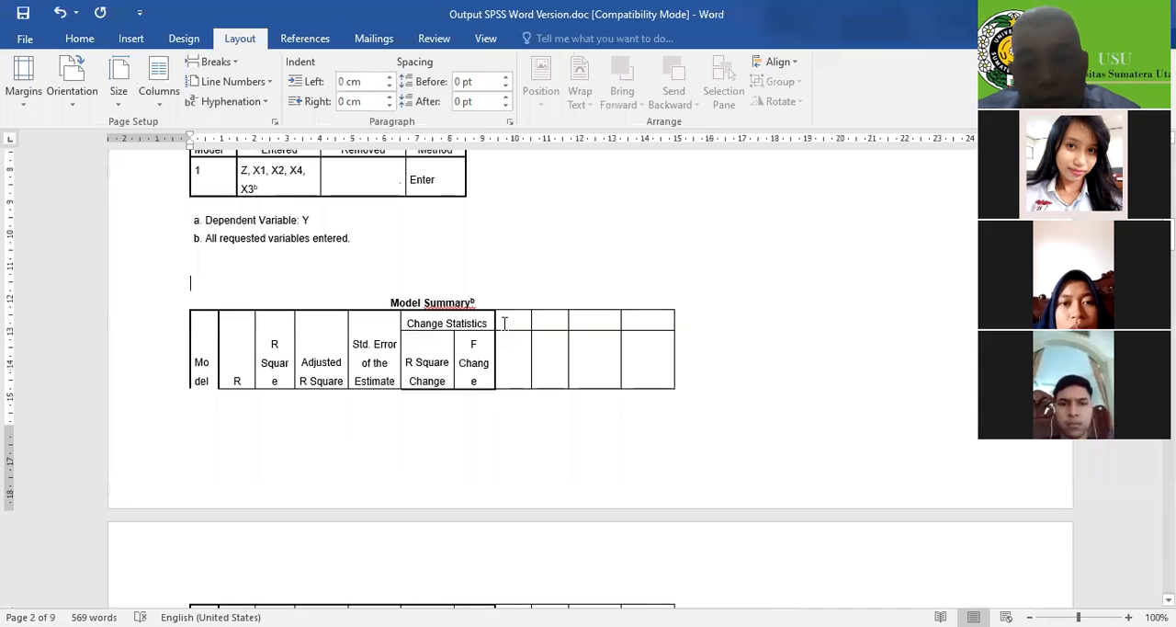
{"action": "left_click_drag", "start_coordinate": [594, 377], "coordinate": [652, 389]}
{"action": "scroll", "coordinate": [651, 393], "scroll_direction": "down", "scroll_amount": 5}
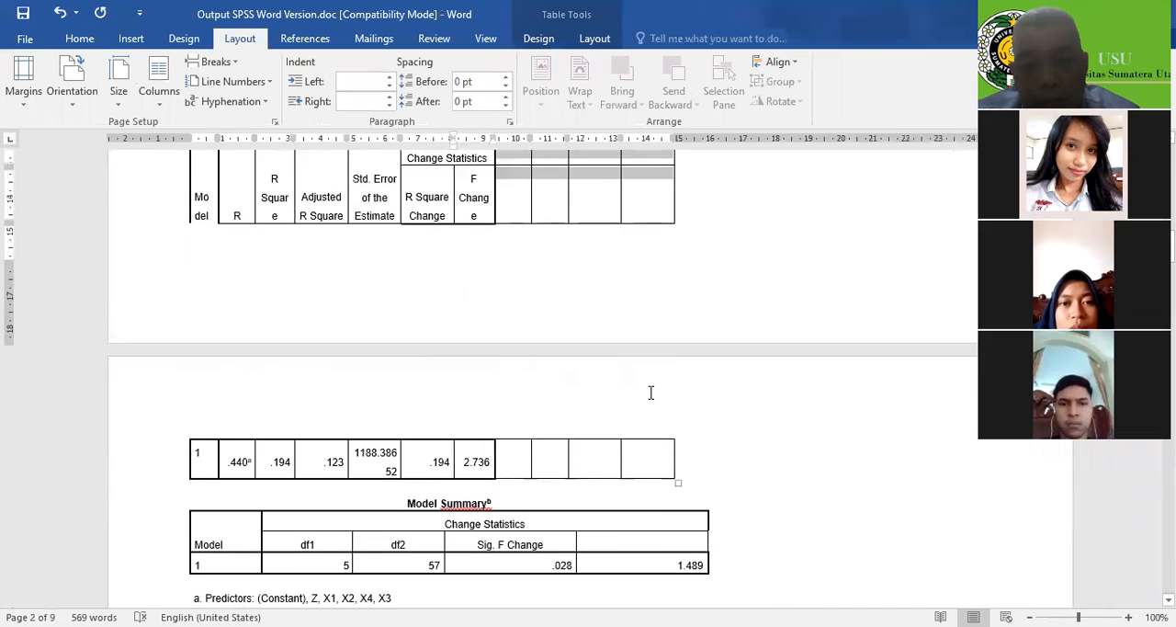
{"action": "left_click", "coordinate": [662, 384], "text": "shift"}
{"action": "scroll", "coordinate": [651, 372], "scroll_direction": "up", "scroll_amount": 4}
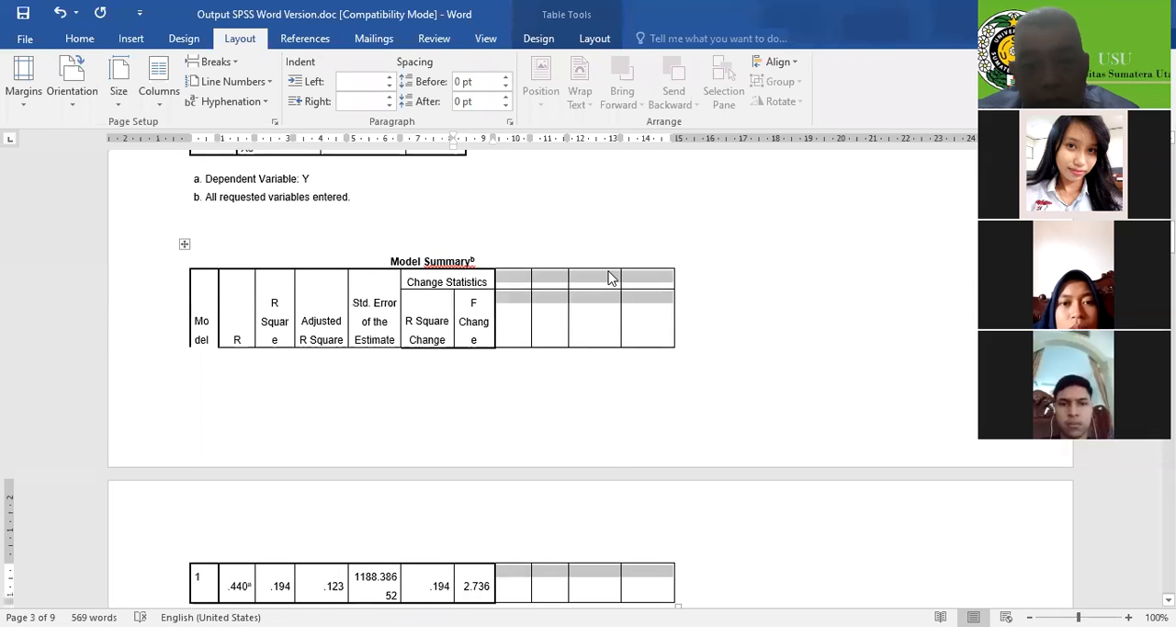
{"action": "right_click", "coordinate": [608, 277]}
{"action": "left_click", "coordinate": [625, 281]}
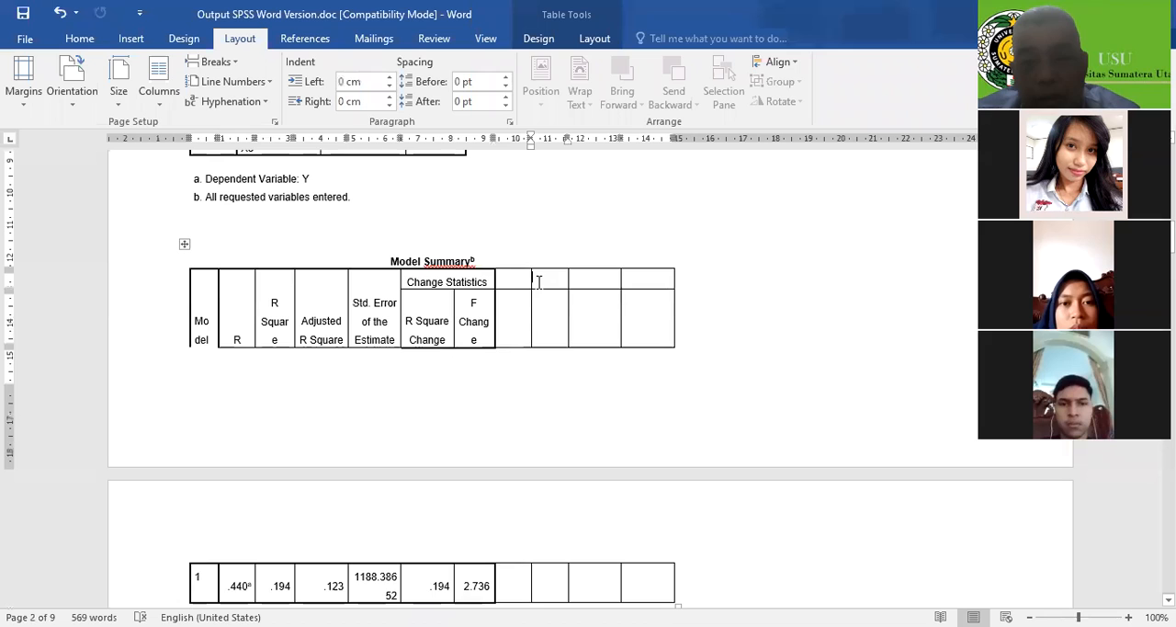
{"action": "left_click_drag", "start_coordinate": [493, 277], "coordinate": [509, 279]}
Review the ANOVA, Coefficients, Collinearity Diagnostics and Casewise Diagnostics tables in the Word document
{"action": "scroll", "coordinate": [509, 279], "scroll_direction": "down", "scroll_amount": 12}
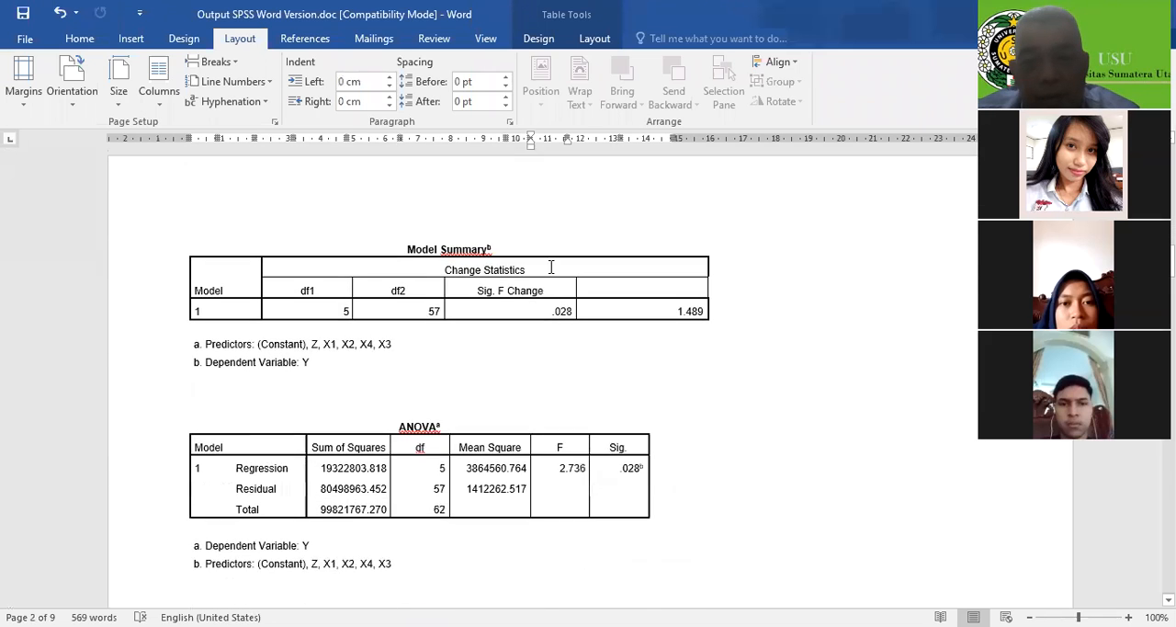
{"action": "left_click", "coordinate": [552, 276]}
{"action": "scroll", "coordinate": [551, 276], "scroll_direction": "down", "scroll_amount": 10}
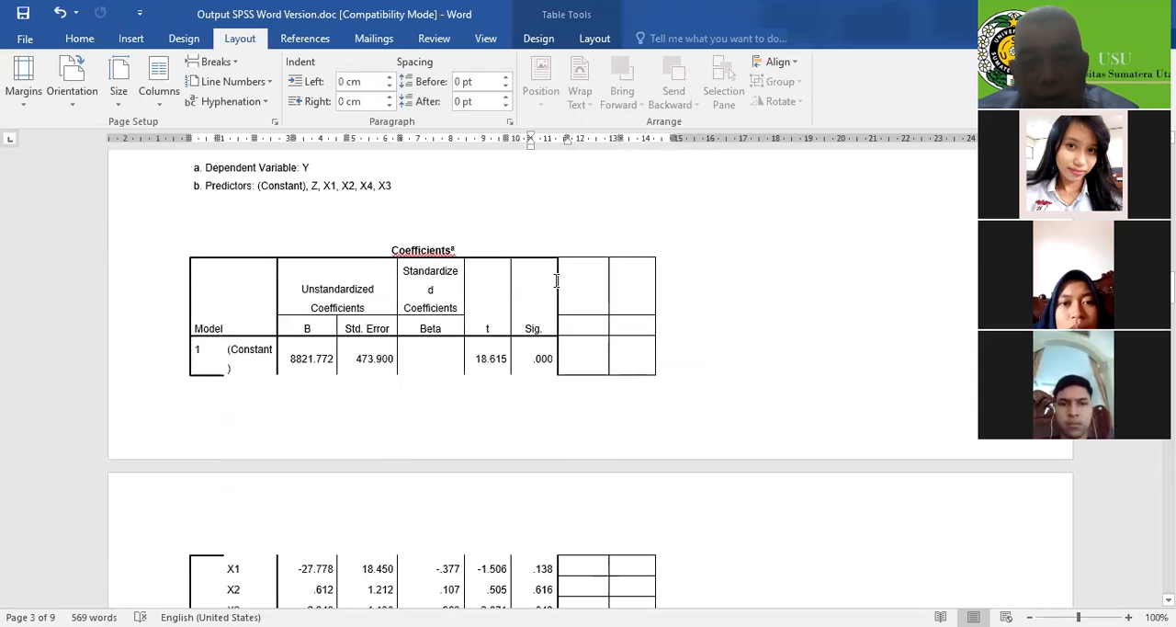
{"action": "scroll", "coordinate": [239, 328], "scroll_direction": "up", "scroll_amount": 8}
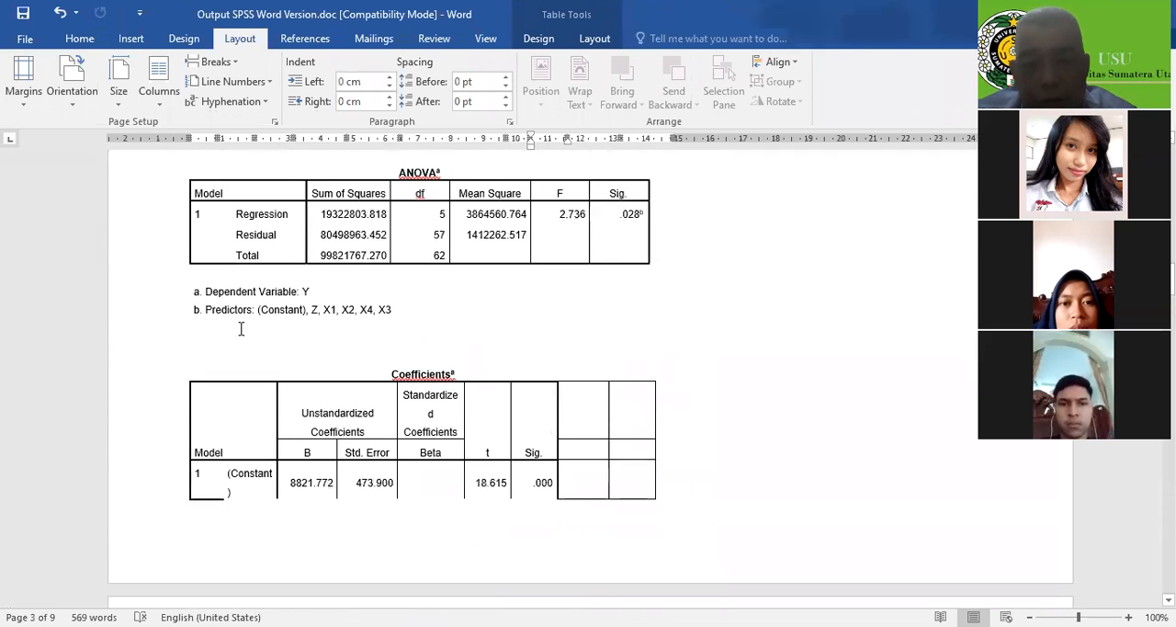
{"action": "left_click", "coordinate": [200, 299]}
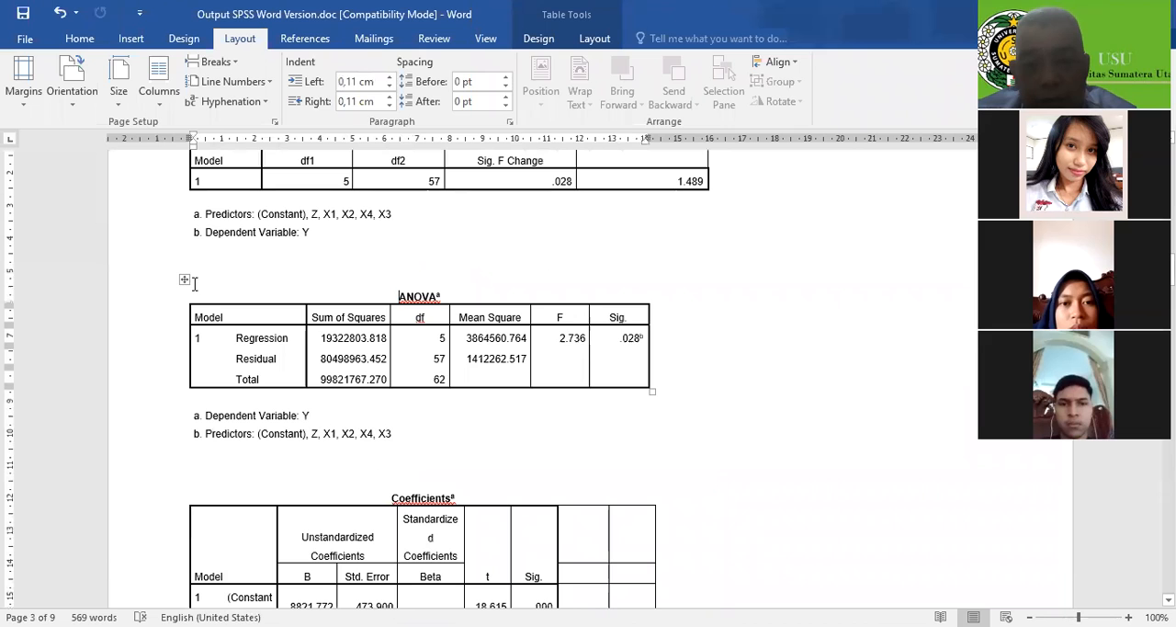
{"action": "left_click", "coordinate": [184, 278]}
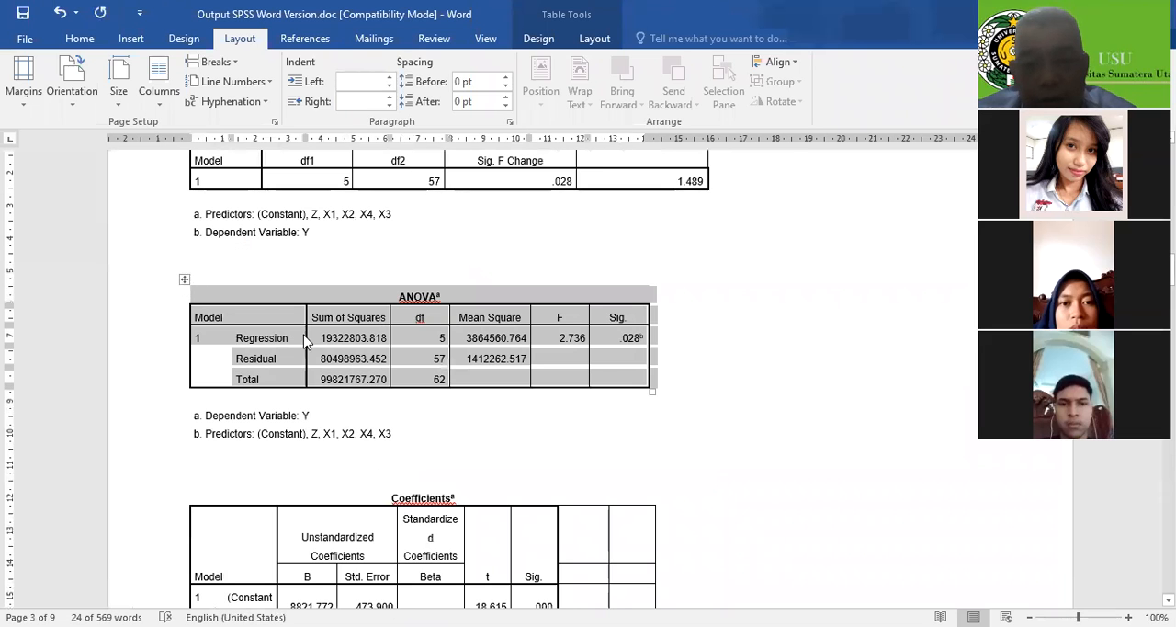
{"action": "scroll", "coordinate": [454, 445], "scroll_direction": "down", "scroll_amount": 3}
{"action": "scroll", "coordinate": [454, 445], "scroll_direction": "down", "scroll_amount": 12}
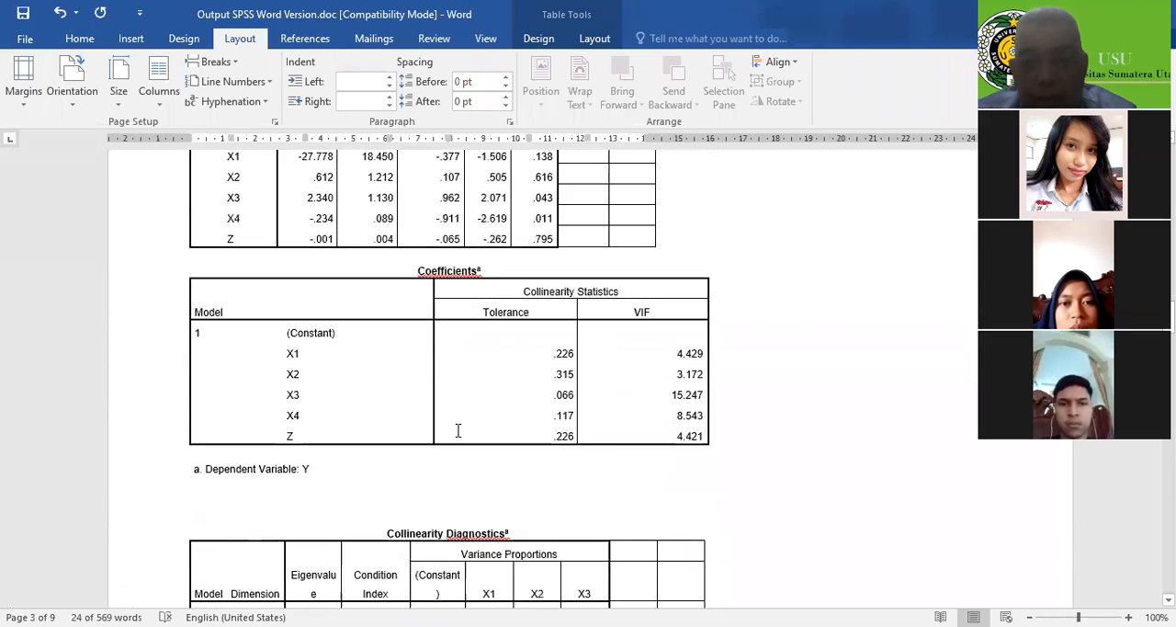
{"action": "scroll", "coordinate": [458, 427], "scroll_direction": "down", "scroll_amount": 15}
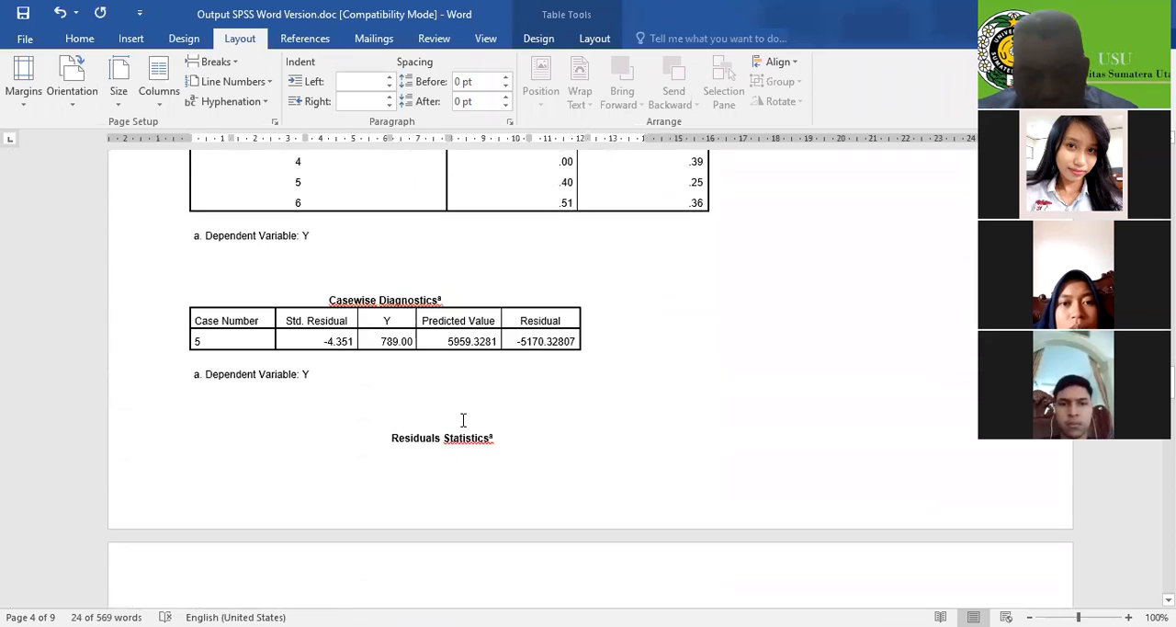
Check the exported residual histogram, Normal P-P plot and scatterplot through to the document's last page
{"action": "scroll", "coordinate": [477, 420], "scroll_direction": "down", "scroll_amount": 10}
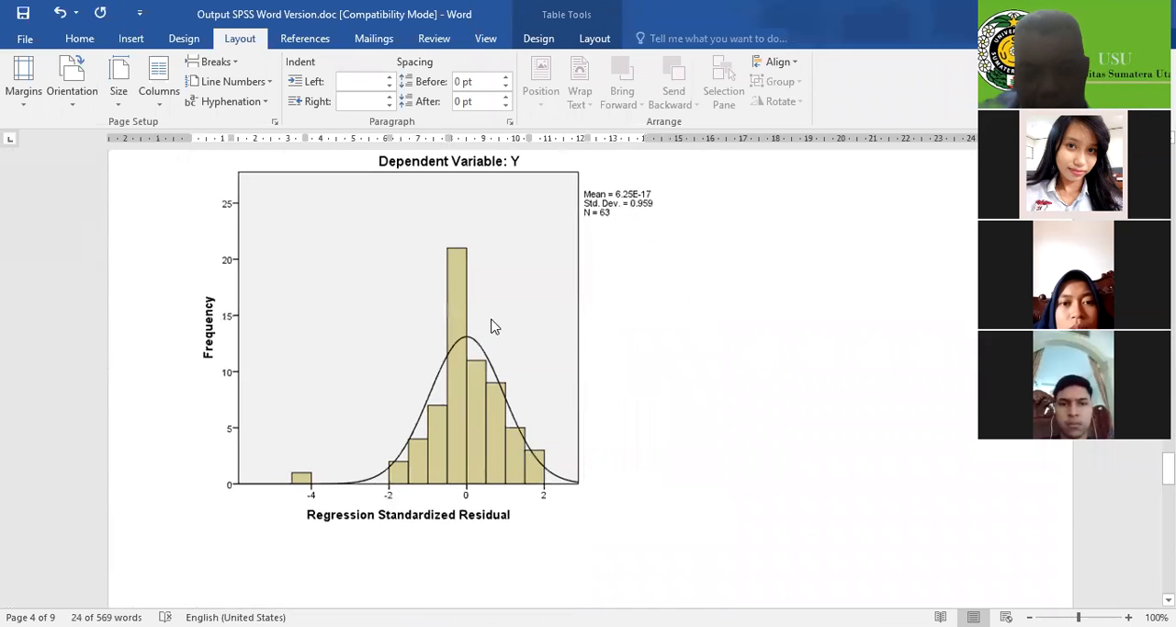
{"action": "left_click", "coordinate": [505, 335]}
{"action": "scroll", "coordinate": [504, 343], "scroll_direction": "up", "scroll_amount": 4}
{"action": "scroll", "coordinate": [505, 342], "scroll_direction": "down", "scroll_amount": 15}
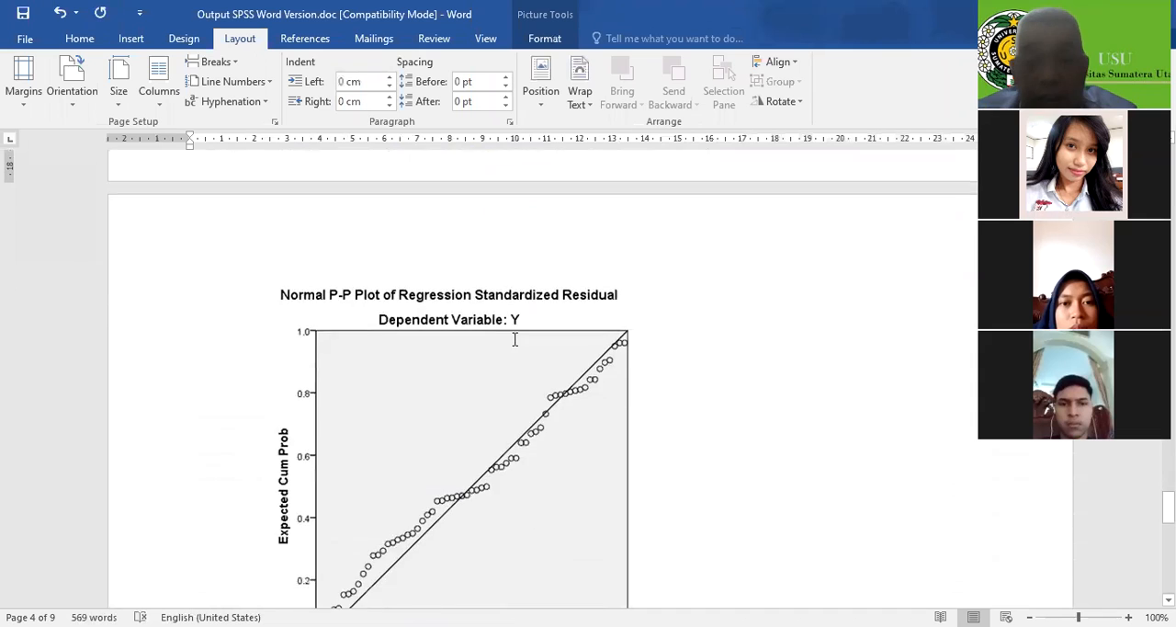
{"action": "scroll", "coordinate": [517, 340], "scroll_direction": "up", "scroll_amount": 3}
{"action": "scroll", "coordinate": [519, 344], "scroll_direction": "down", "scroll_amount": 10}
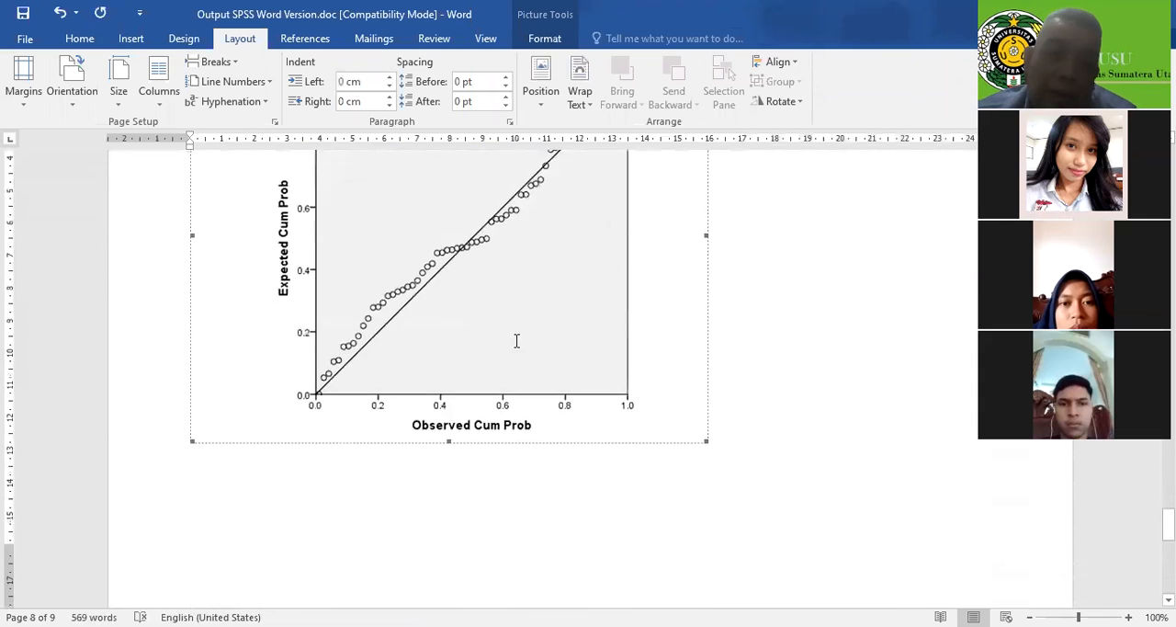
{"action": "scroll", "coordinate": [519, 342], "scroll_direction": "down", "scroll_amount": 5}
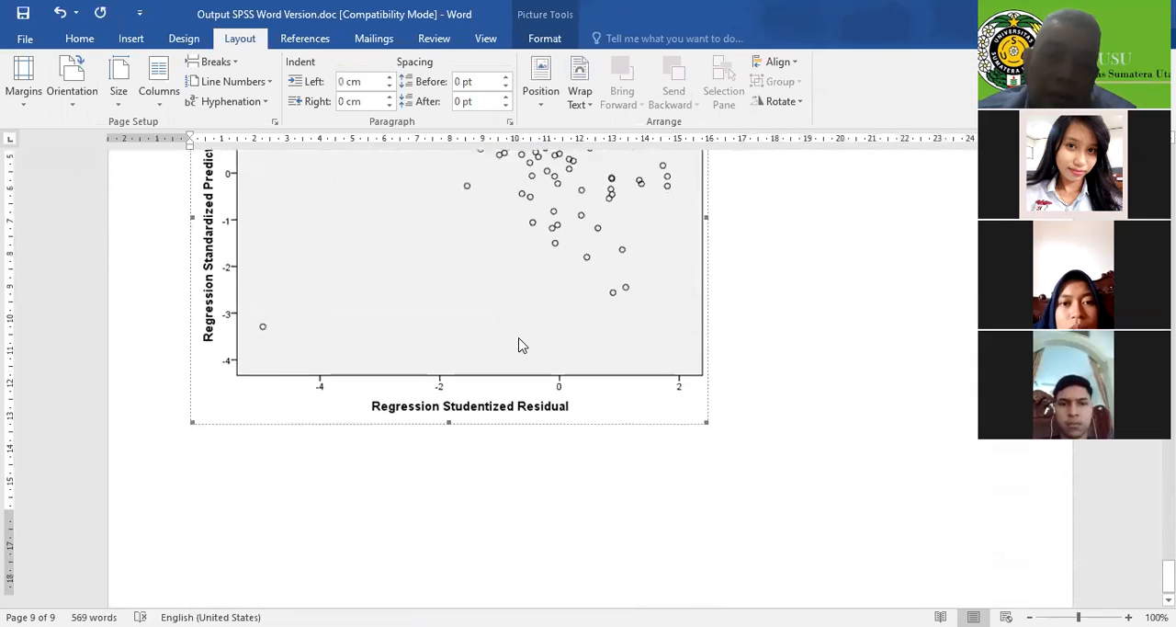
Highlight the t and Sig. values from the constant through Z in the Coefficients table split across pages
{"action": "scroll", "coordinate": [756, 355], "scroll_direction": "up", "scroll_amount": 20}
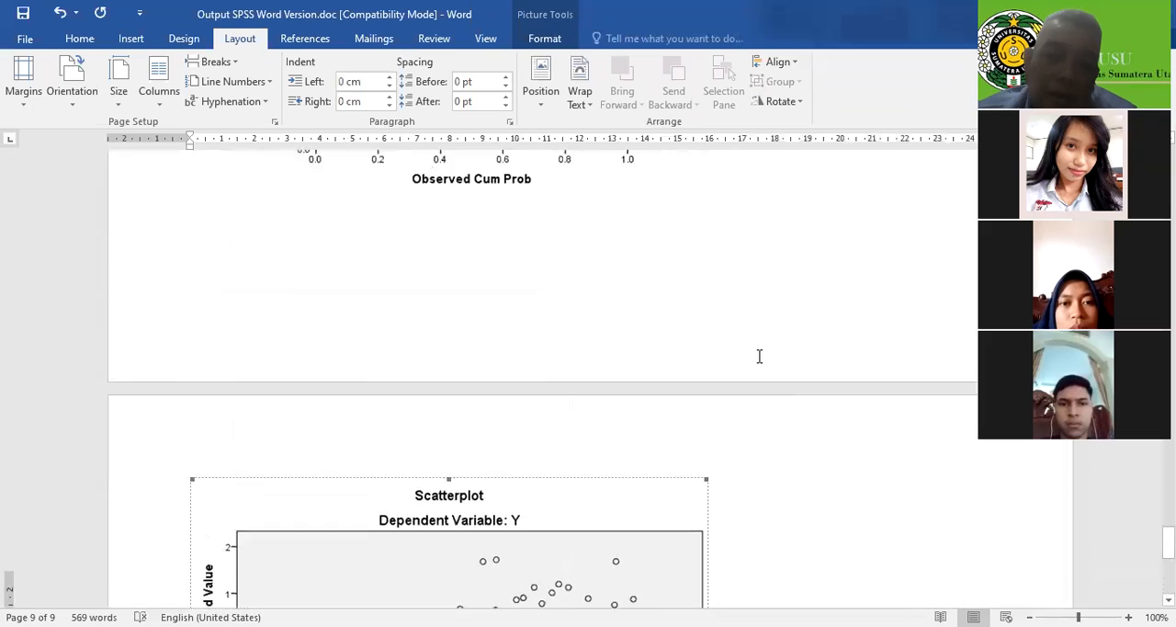
{"action": "scroll", "coordinate": [759, 356], "scroll_direction": "up", "scroll_amount": 20}
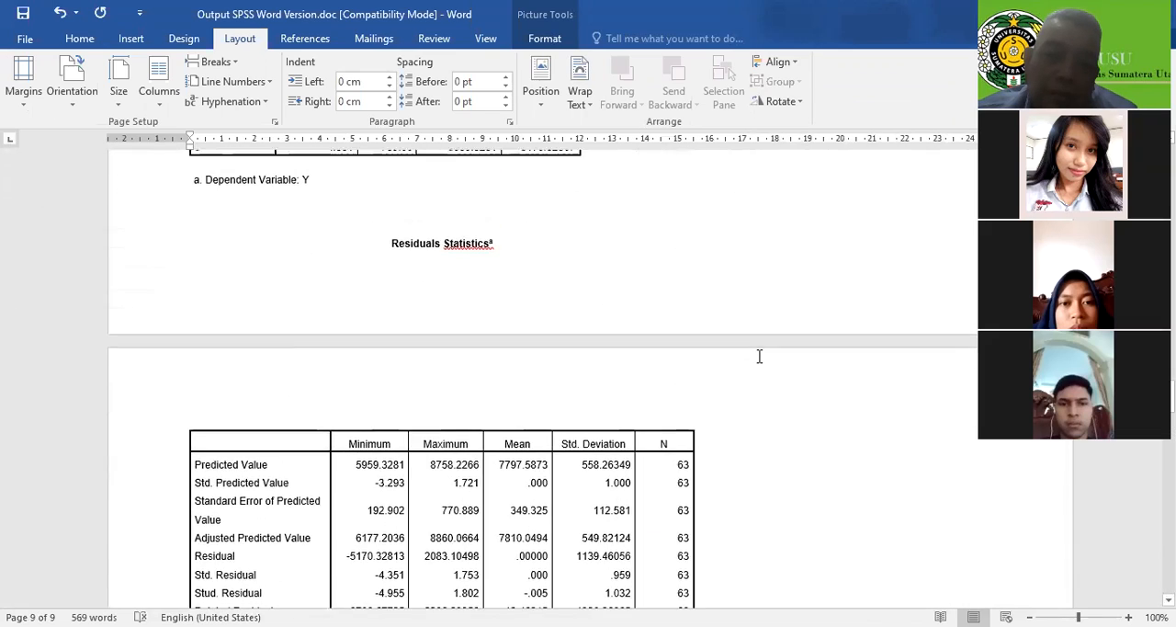
{"action": "scroll", "coordinate": [756, 360], "scroll_direction": "up", "scroll_amount": 20}
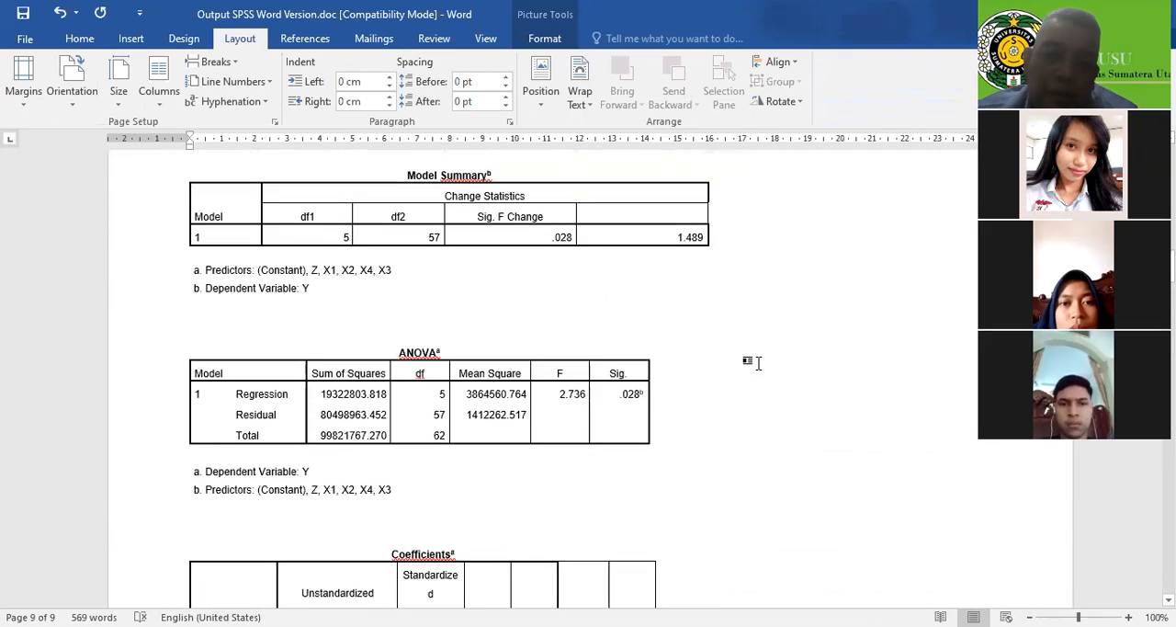
{"action": "scroll", "coordinate": [537, 397], "scroll_direction": "down", "scroll_amount": 5}
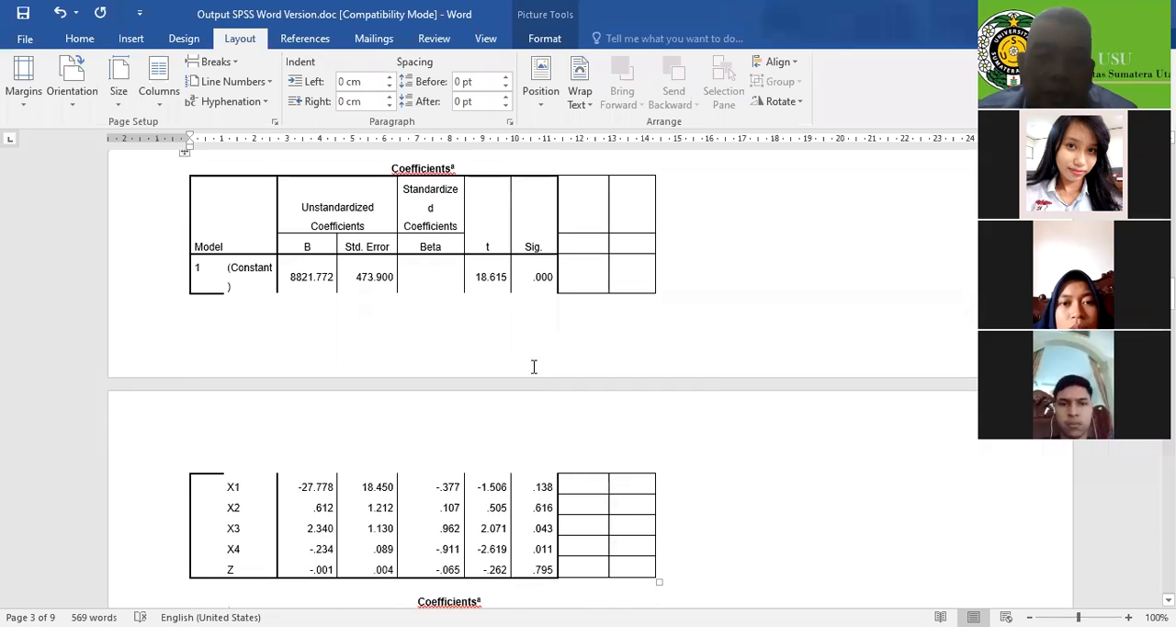
{"action": "left_click_drag", "start_coordinate": [484, 209], "coordinate": [548, 497]}
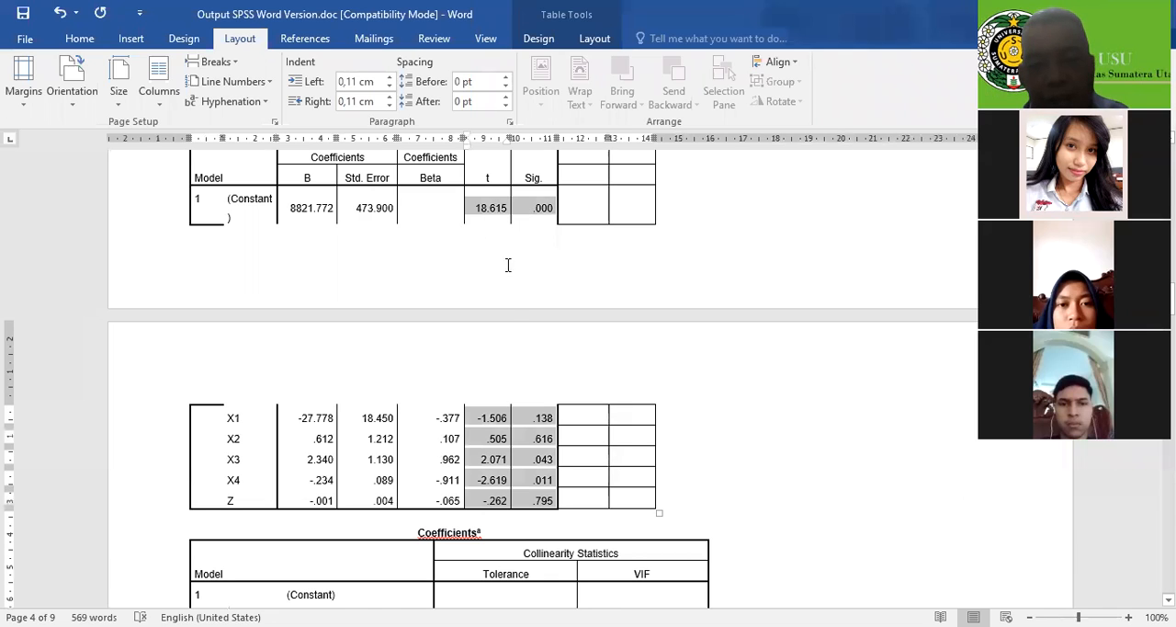
Highlight only X1's t and Sig. values in the Coefficients table to read its significance
{"action": "scroll", "coordinate": [506, 310], "scroll_direction": "down", "scroll_amount": 1}
{"action": "scroll", "coordinate": [496, 345], "scroll_direction": "down", "scroll_amount": 1}
{"action": "left_click", "coordinate": [488, 335]}
{"action": "left_click_drag", "start_coordinate": [476, 335], "coordinate": [538, 340]}
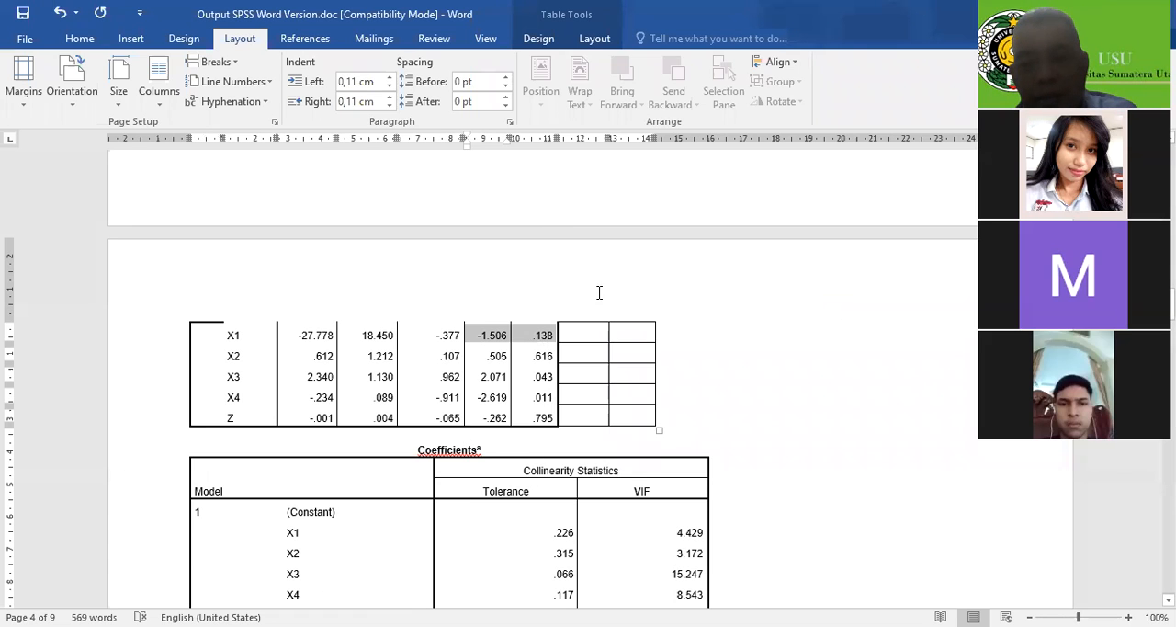
Examine the predictors' Tolerance and VIF values, and skim the residual tables and P-P plot before returning to the Descriptive Statistics
{"action": "scroll", "coordinate": [601, 386], "scroll_direction": "down", "scroll_amount": 5}
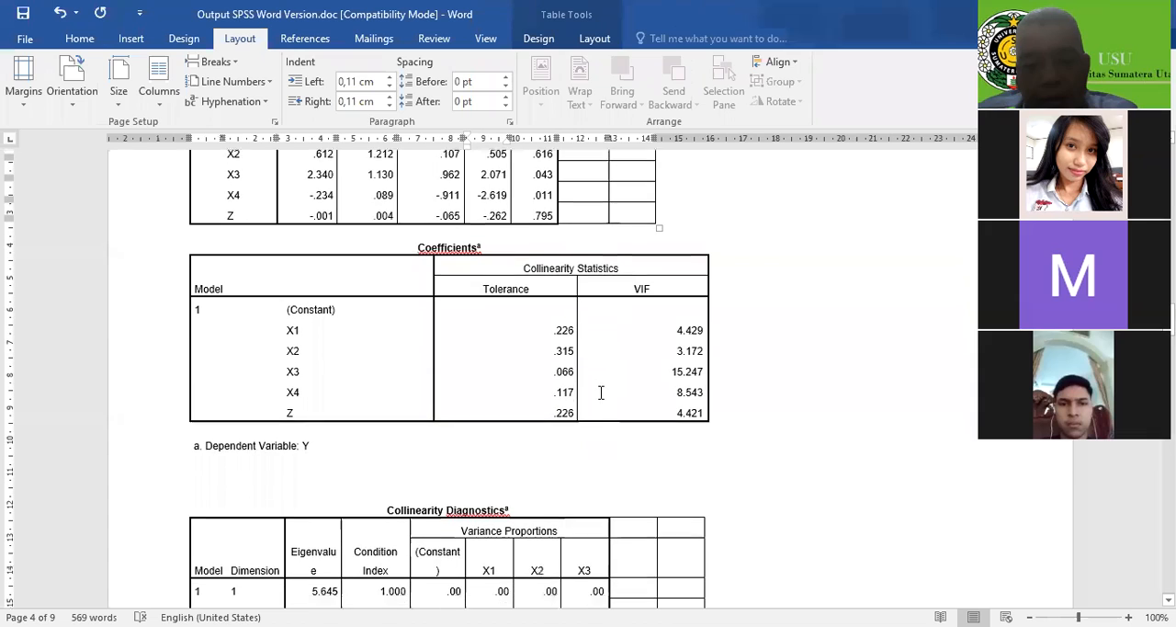
{"action": "scroll", "coordinate": [601, 394], "scroll_direction": "down", "scroll_amount": 1}
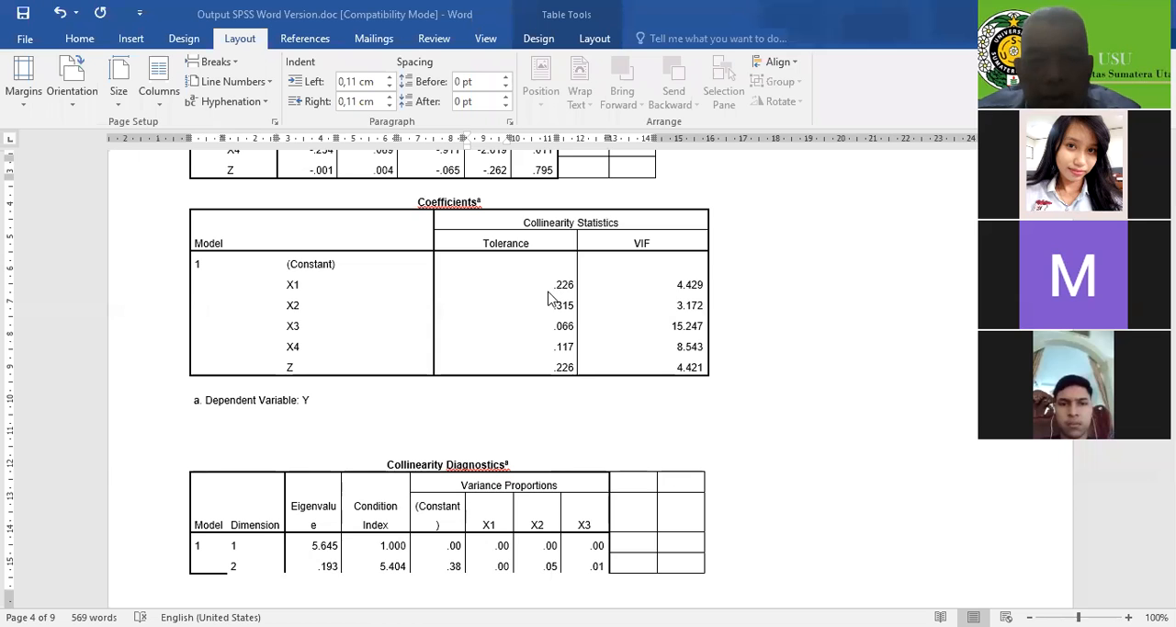
{"action": "scroll", "coordinate": [557, 312], "scroll_direction": "down", "scroll_amount": 8}
{"action": "scroll", "coordinate": [554, 364], "scroll_direction": "down", "scroll_amount": 20}
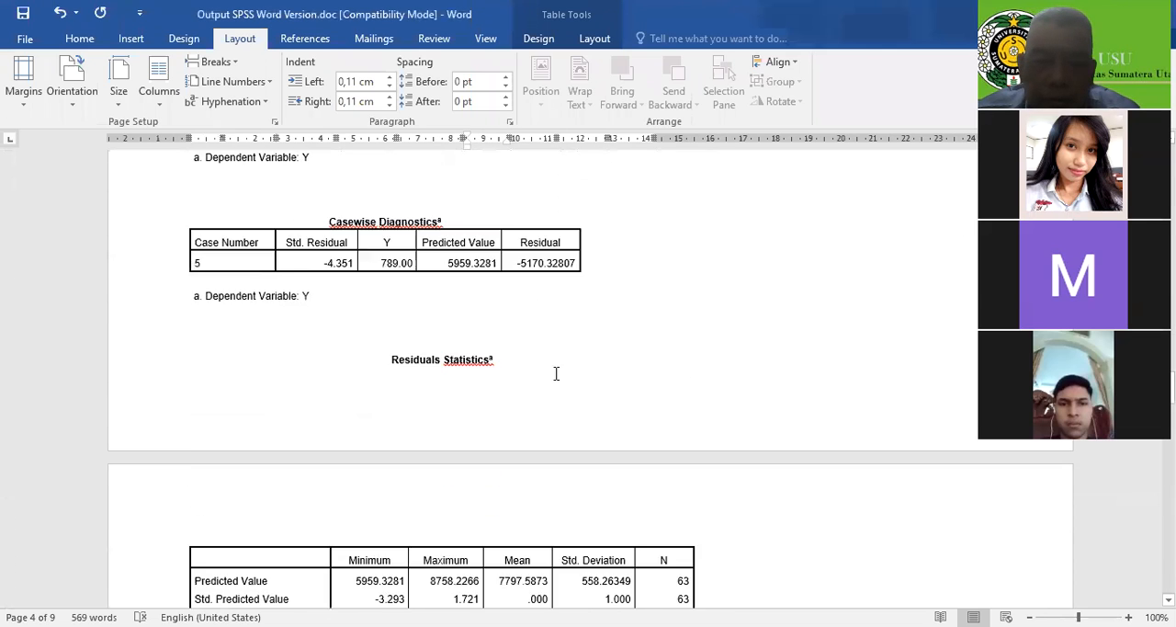
{"action": "scroll", "coordinate": [563, 372], "scroll_direction": "down", "scroll_amount": 10}
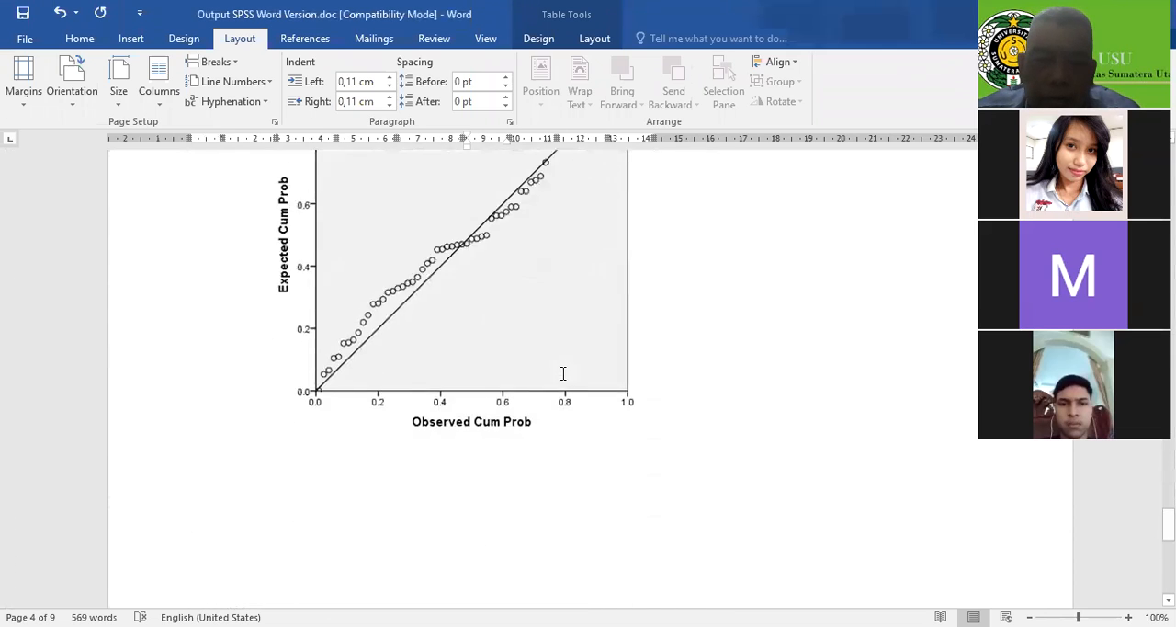
{"action": "scroll", "coordinate": [565, 372], "scroll_direction": "up", "scroll_amount": 20}
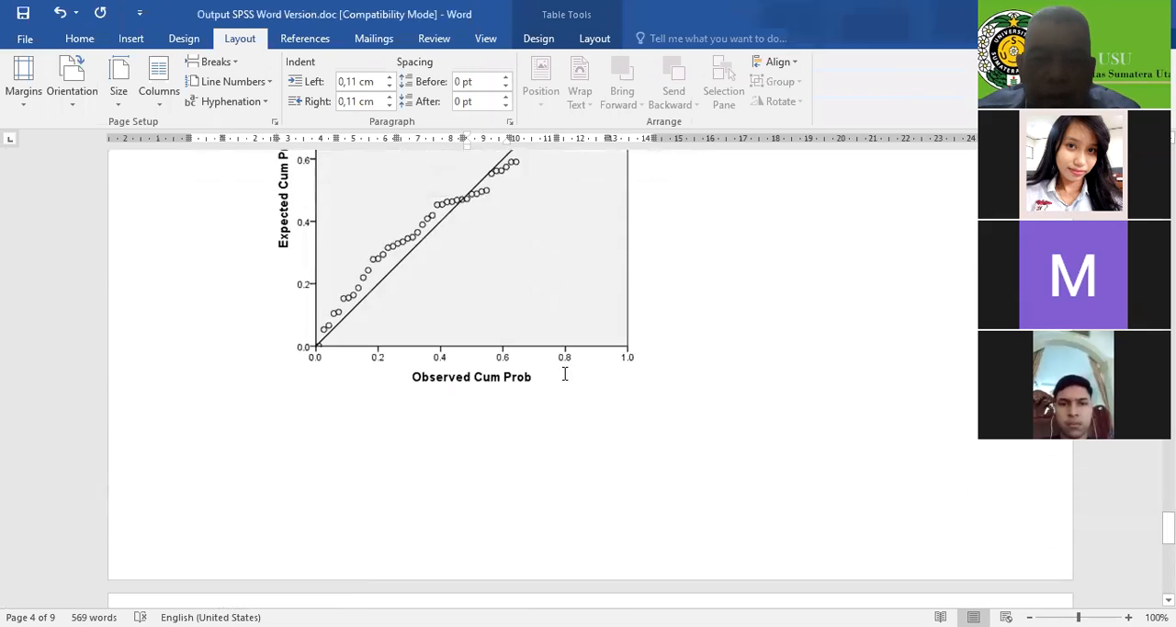
{"action": "scroll", "coordinate": [564, 373], "scroll_direction": "up", "scroll_amount": 20}
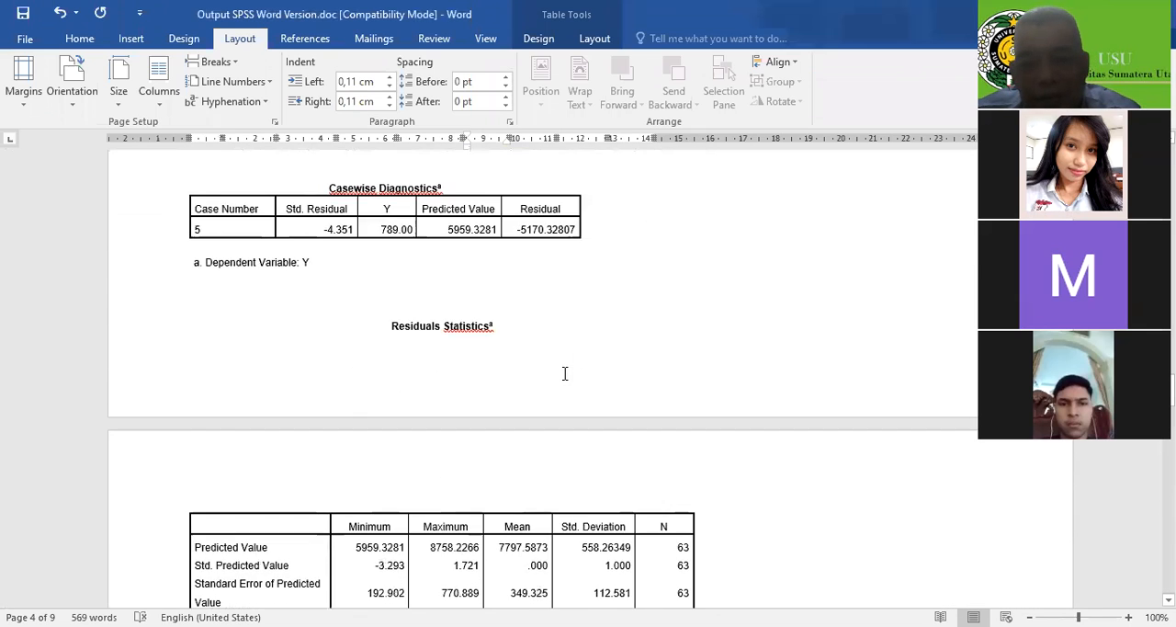
{"action": "scroll", "coordinate": [565, 374], "scroll_direction": "up", "scroll_amount": 20}
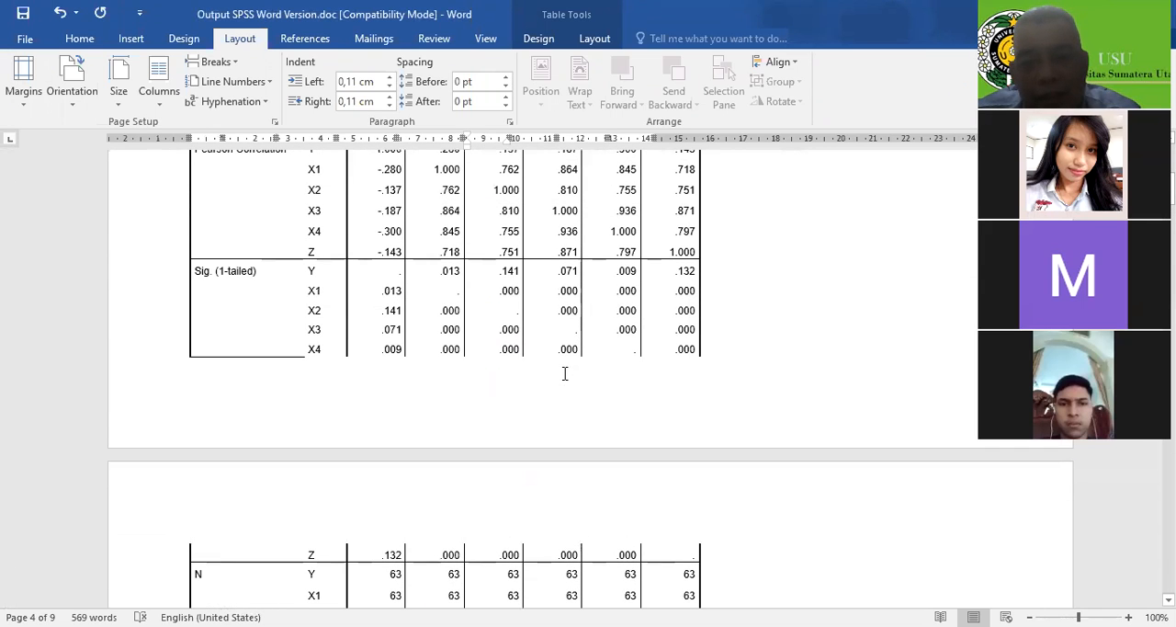
{"action": "scroll", "coordinate": [564, 373], "scroll_direction": "up", "scroll_amount": 8}
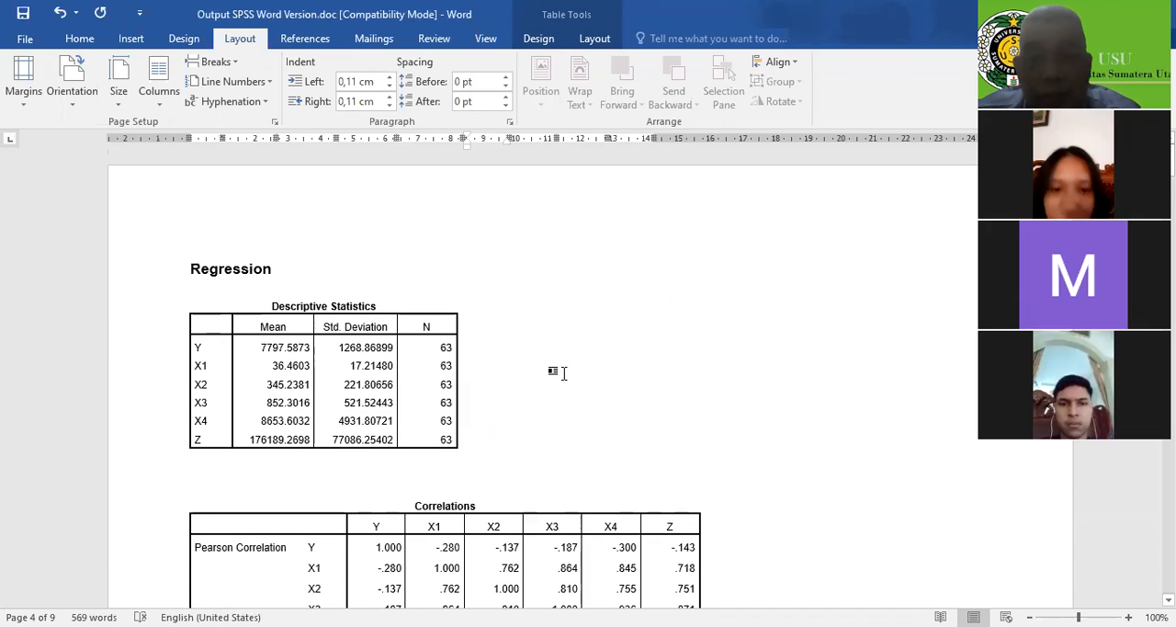